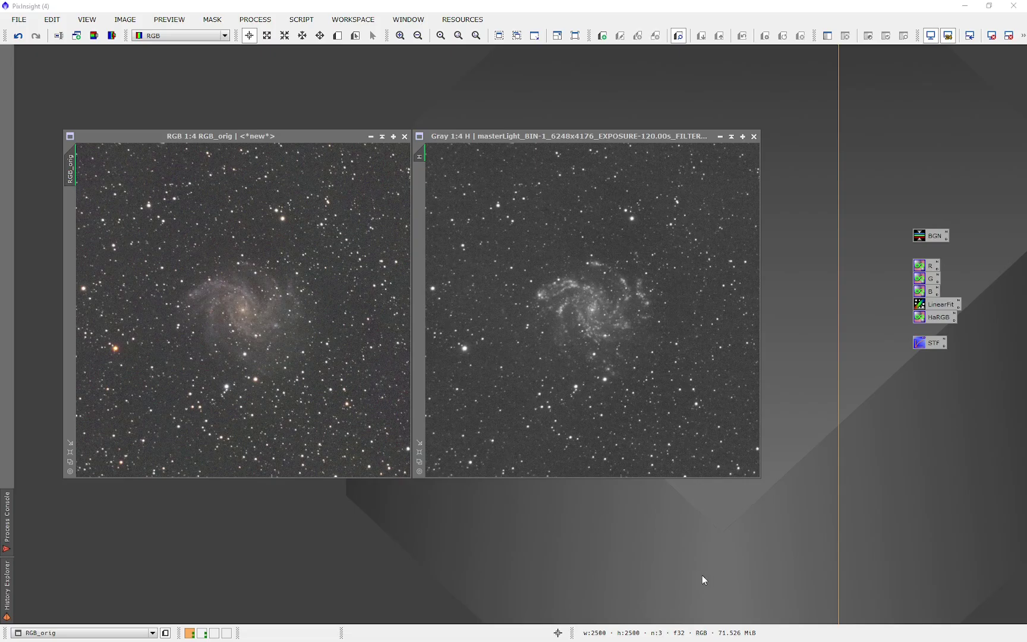
Step: Start the NBRGBCombination script and choose RGB_orig as the RGB source image
left_click(211, 411)
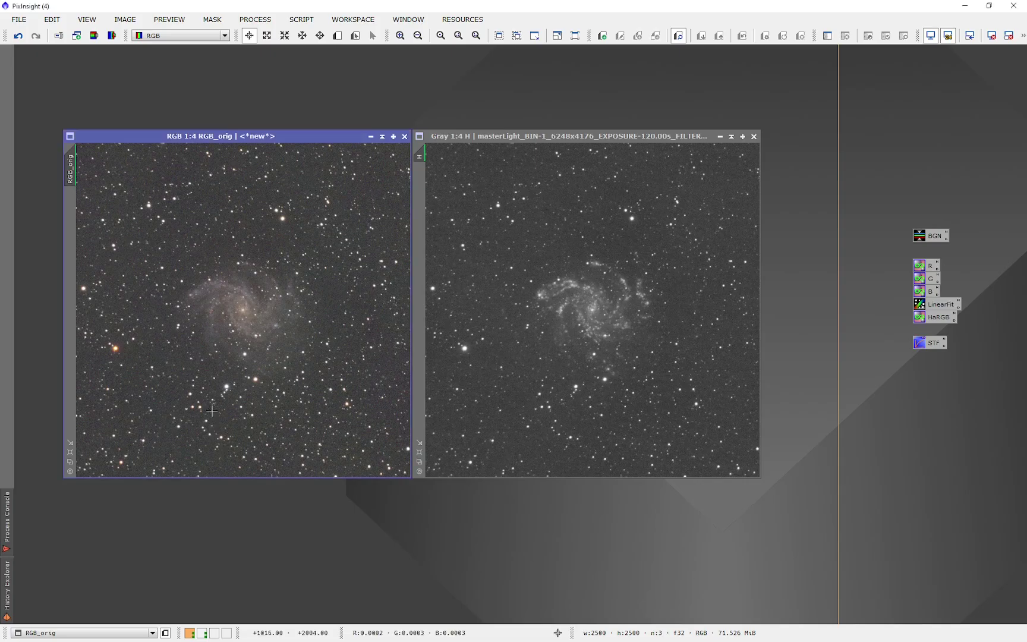
left_click(492, 414)
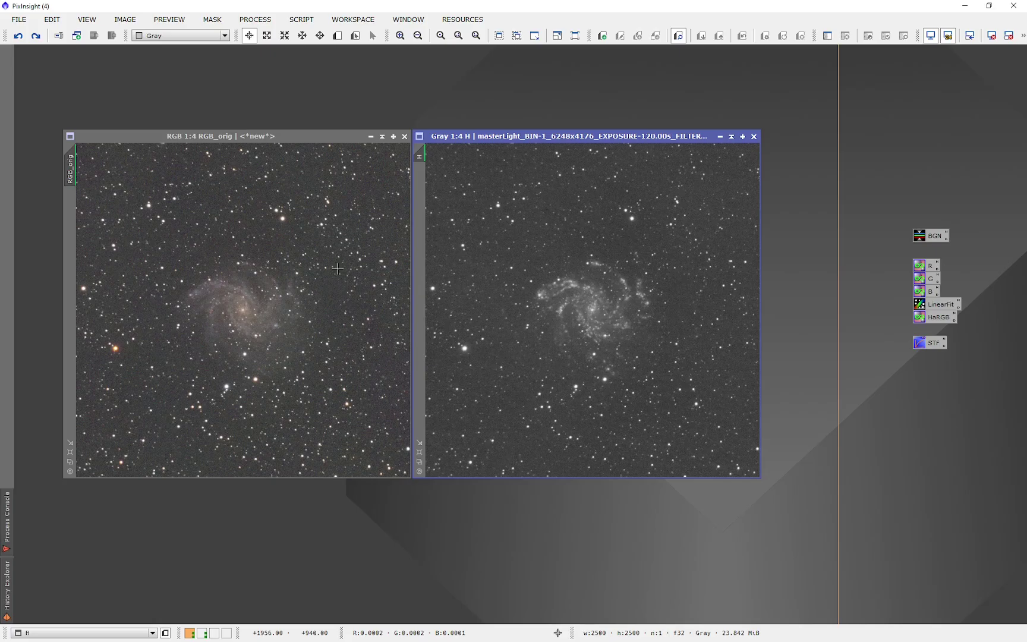
left_click(302, 20)
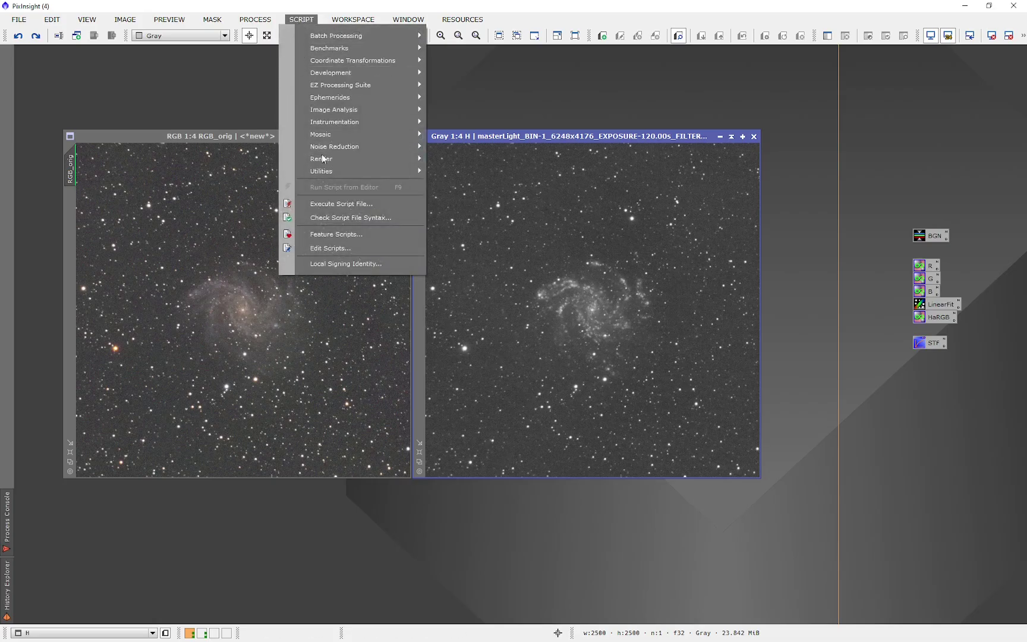
mouse_move(321, 171)
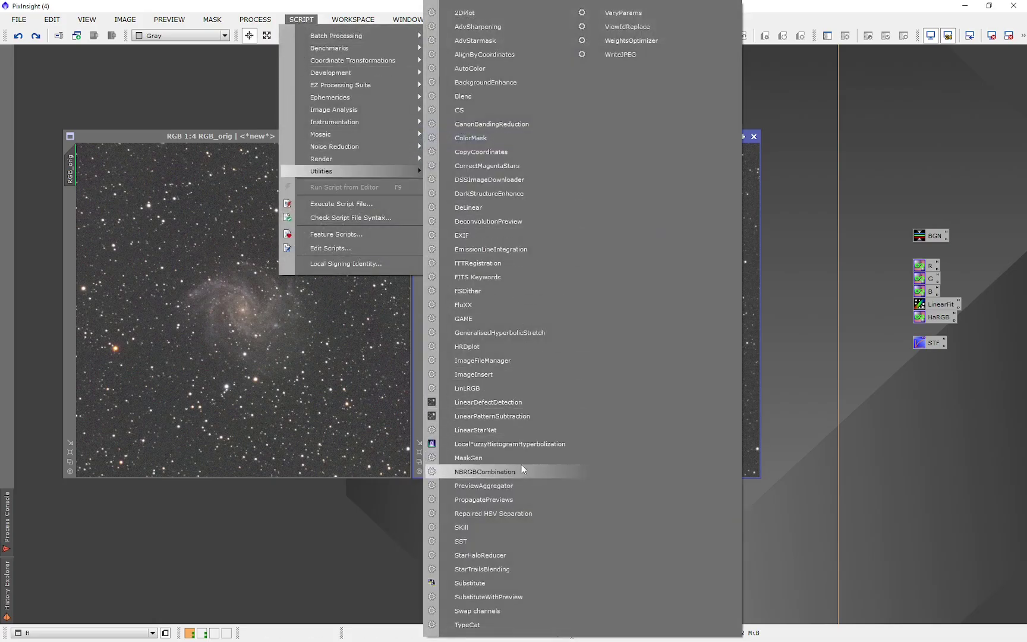
left_click(485, 471)
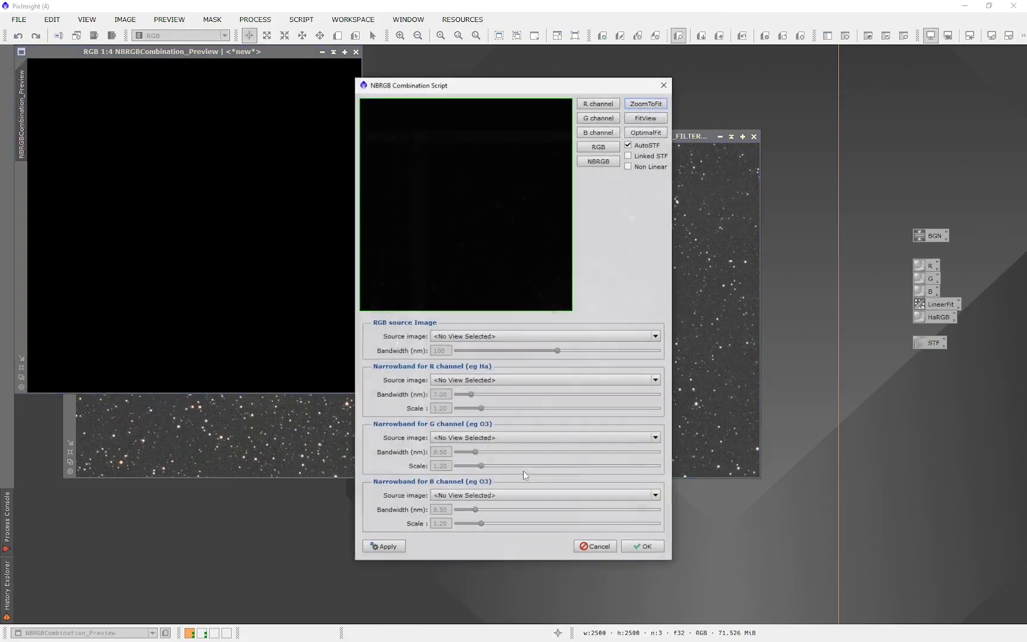
left_click(518, 335)
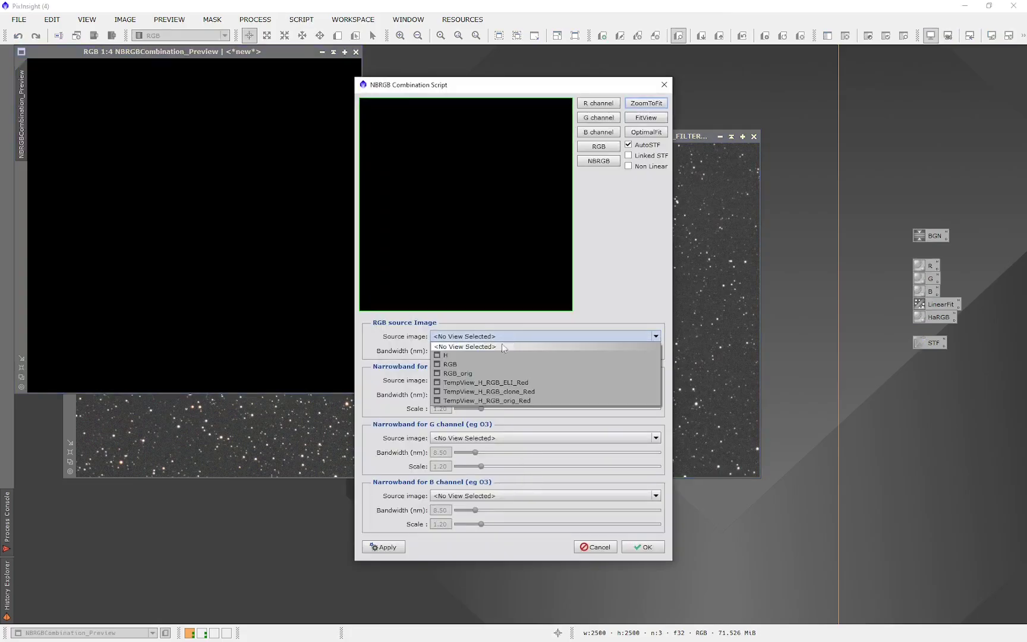
left_click(470, 374)
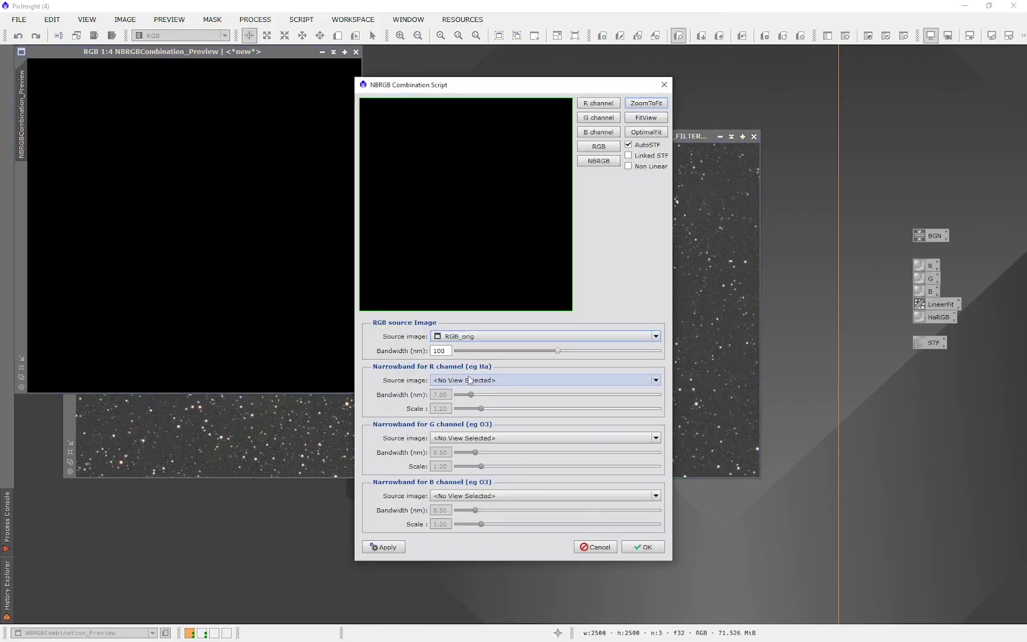
Step: Assign H as the narrowband source for the R channel with a bandwidth of 3.5 nm
left_click(470, 381)
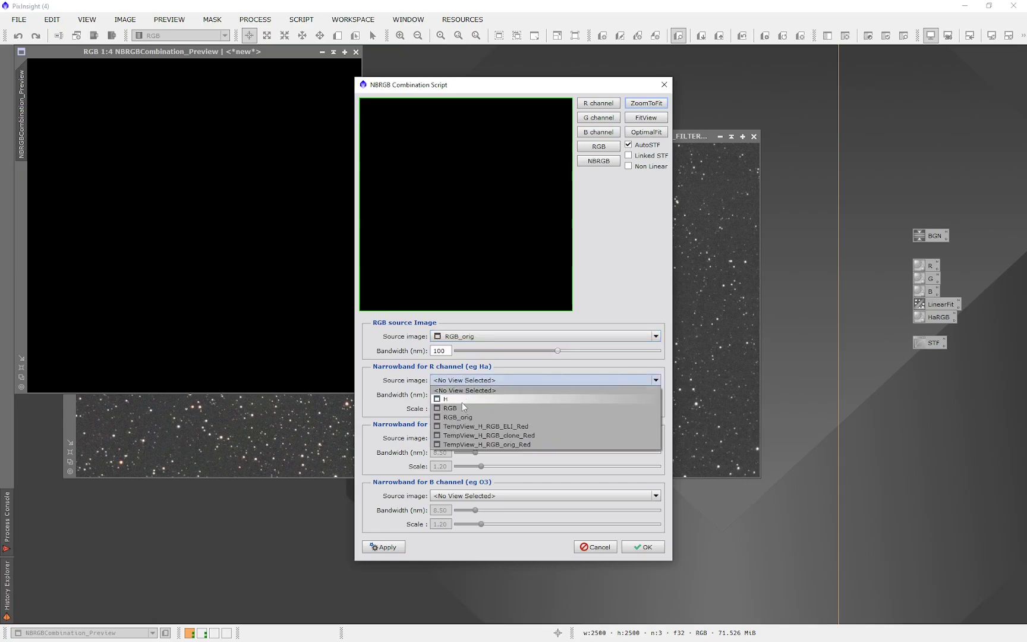
left_click(462, 400)
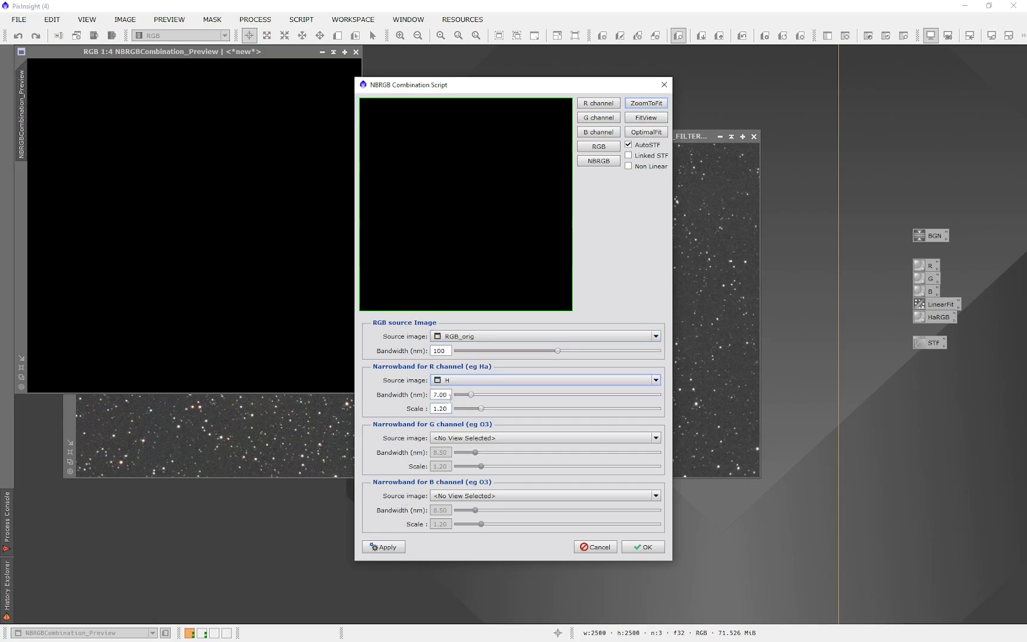
double_click(449, 395)
type("3.5")
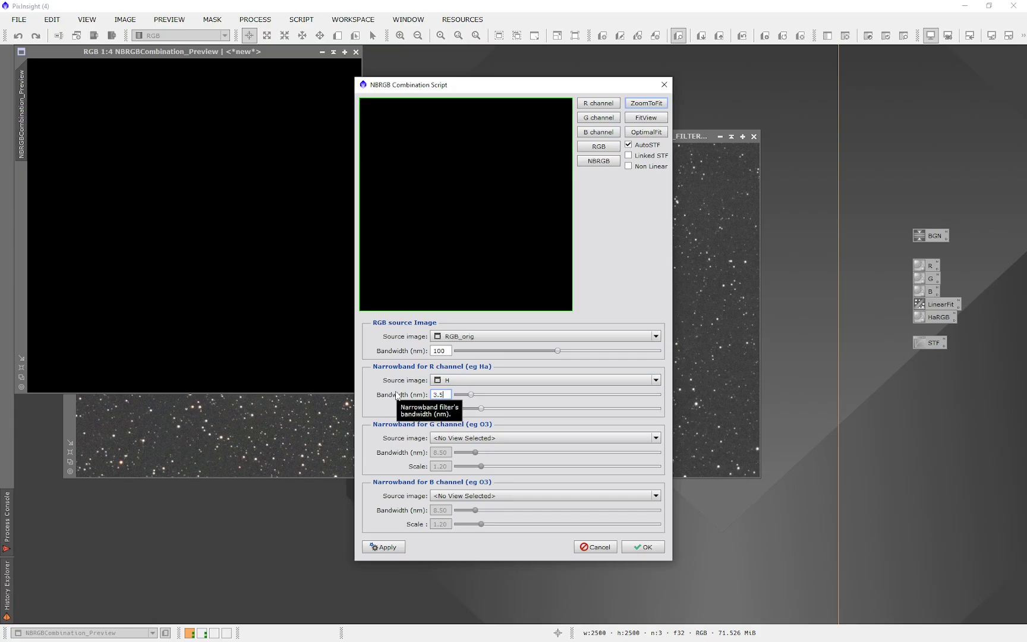
key("Tab")
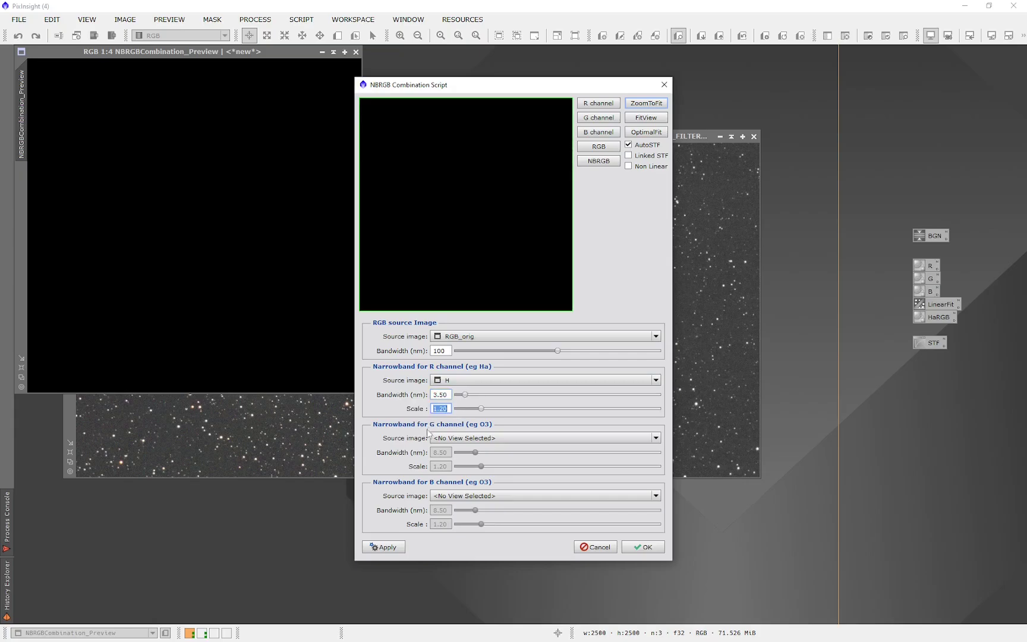
Step: Enable Linked STF and compare the NBRGB preview with the plain RGB preview
left_click(628, 156)
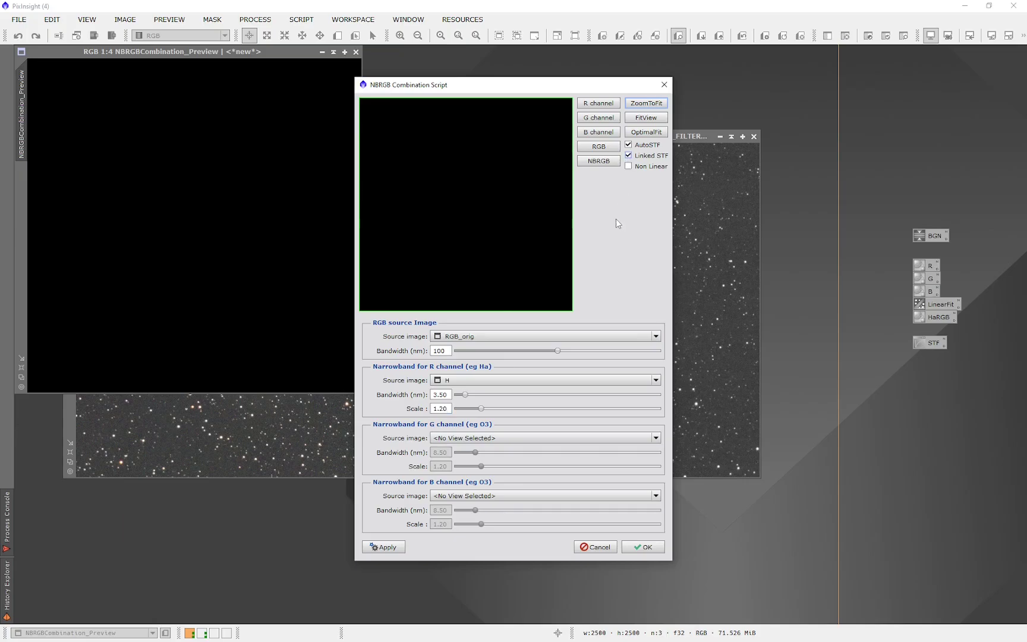
left_click(596, 161)
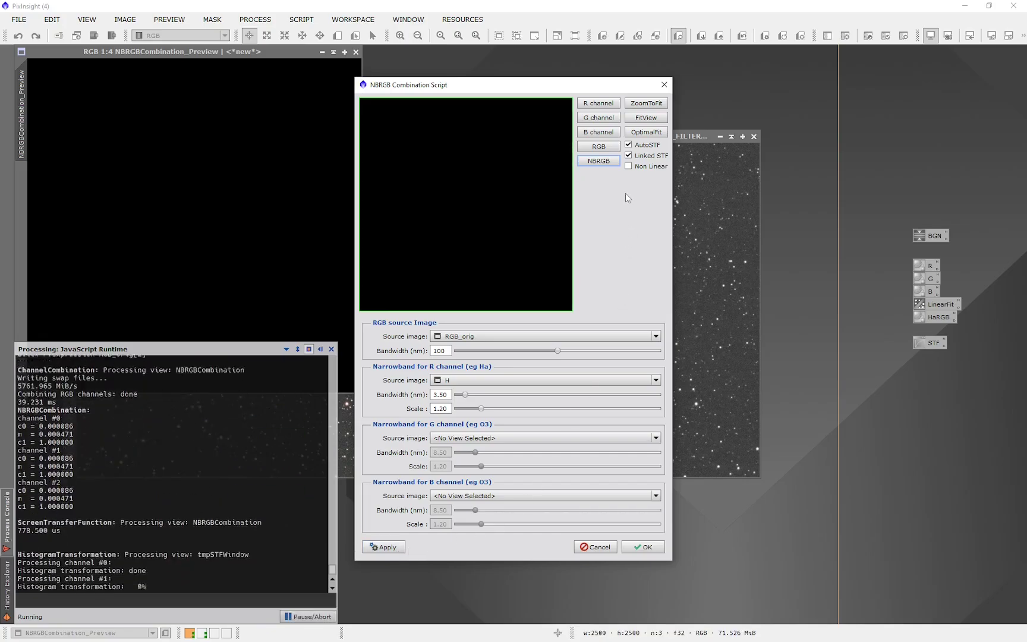
left_click(599, 146)
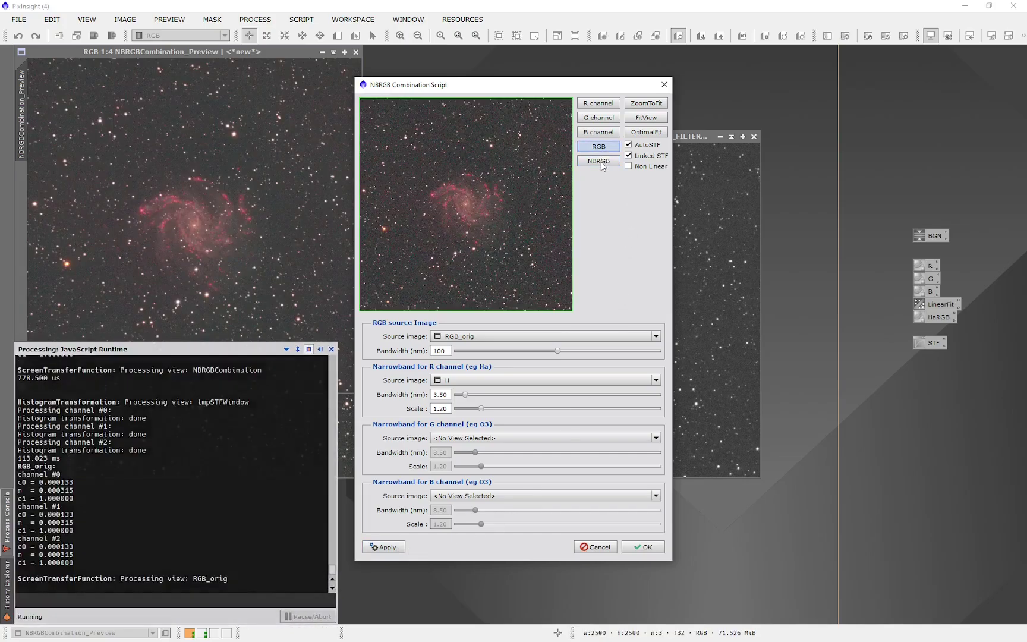
left_click(603, 166)
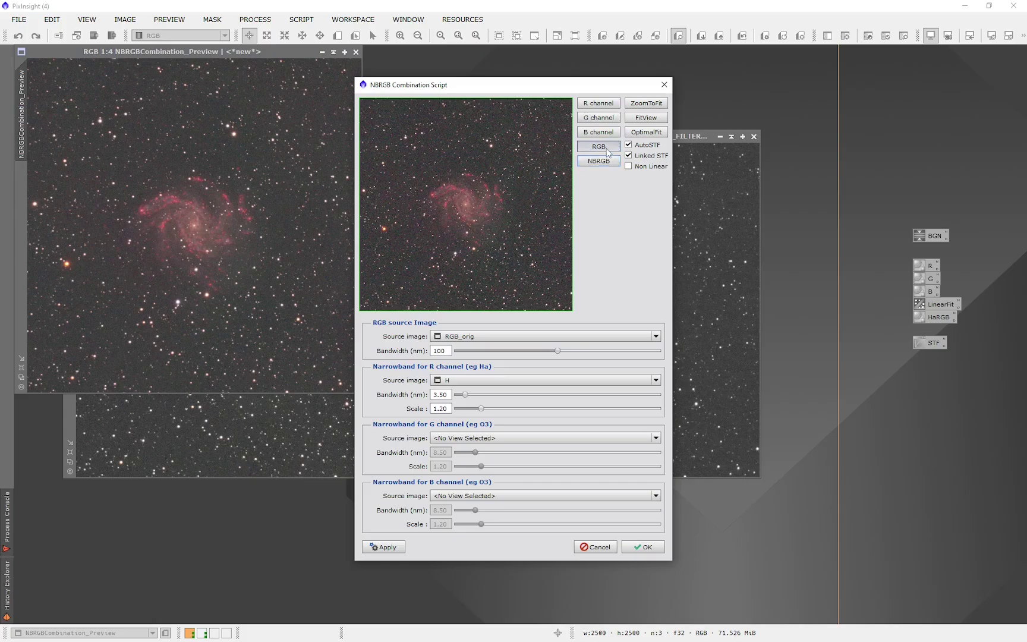
left_click(608, 152)
left_click(606, 163)
Step: Turn off Linked STF, inspect the galaxy core at 1:1, and apply the narrowband combination to create the combined image
left_click(629, 156)
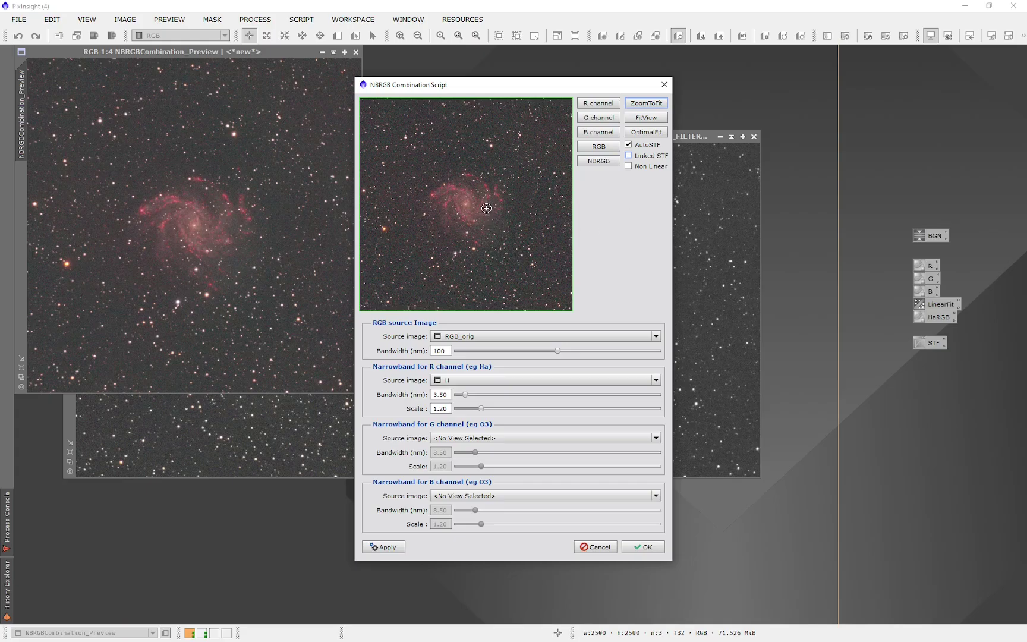
left_click(468, 207)
left_click(467, 206)
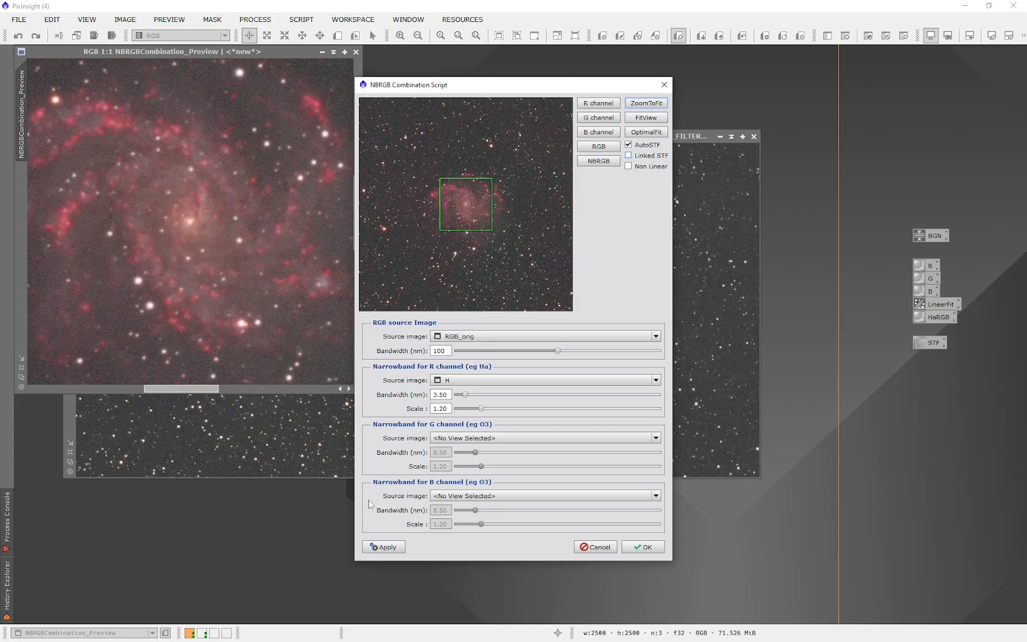
left_click(375, 548)
left_click(644, 547)
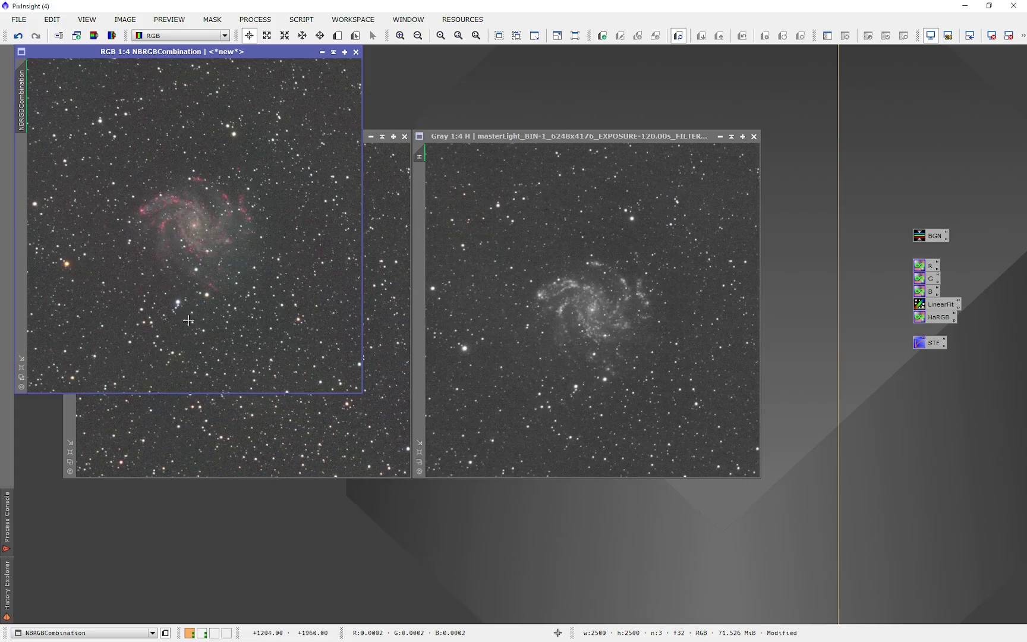
Step: Duplicate the RGB_orig image and rename the copy as RGB_ELI
left_click(211, 441)
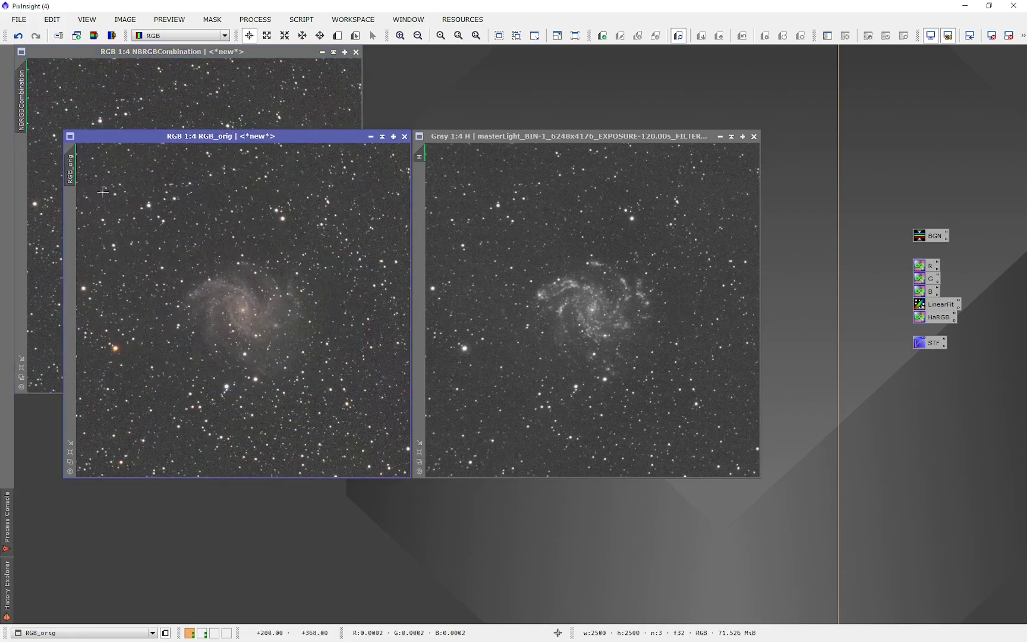
left_click_drag(77, 174, 106, 182)
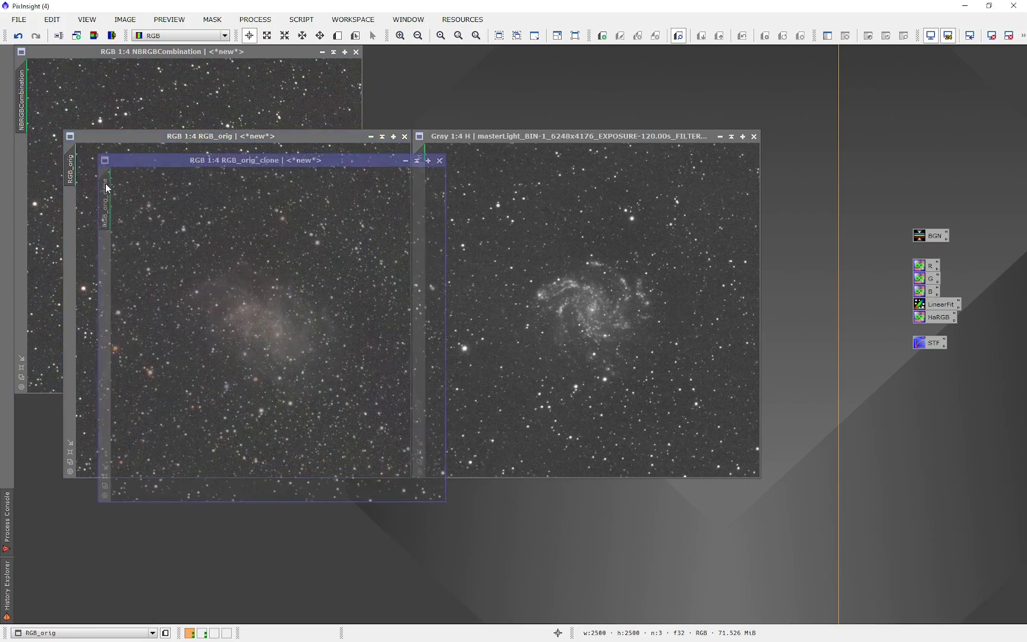
double_click(109, 185)
key("End")
key("BackSpace")
key("BackSpace")
key("BackSpace")
key("BackSpace")
key("BackSpace")
key("BackSpace")
key("BackSpace")
key("BackSpace")
key("BackSpace")
key("BackSpace")
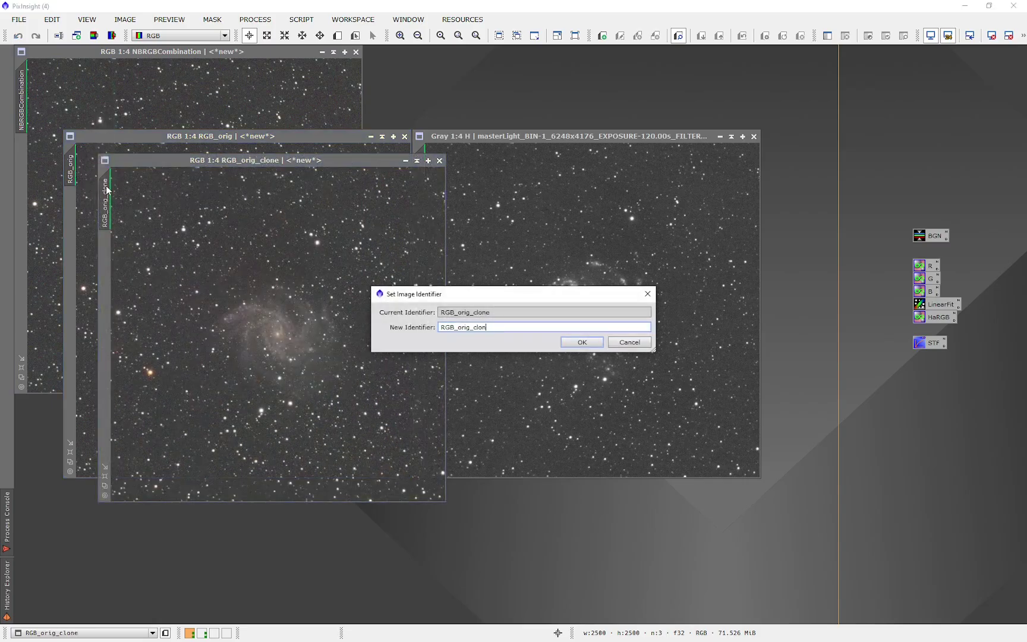
type("ELI")
key("Return")
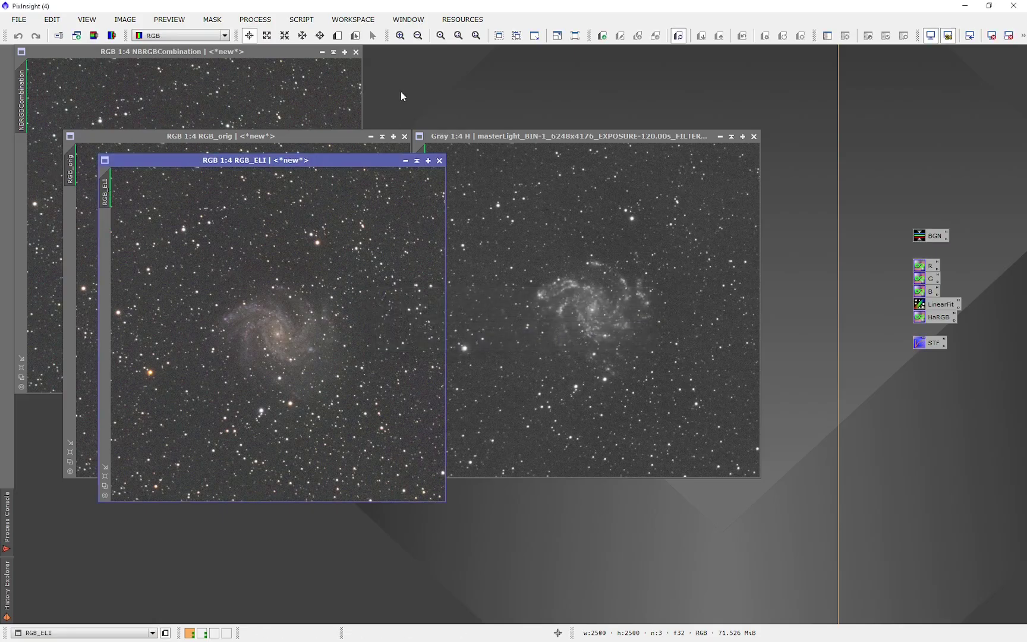
Step: Start the EmissionLineIntegration script on RGB_ELI with H as the narrowband image on channel R
left_click(307, 21)
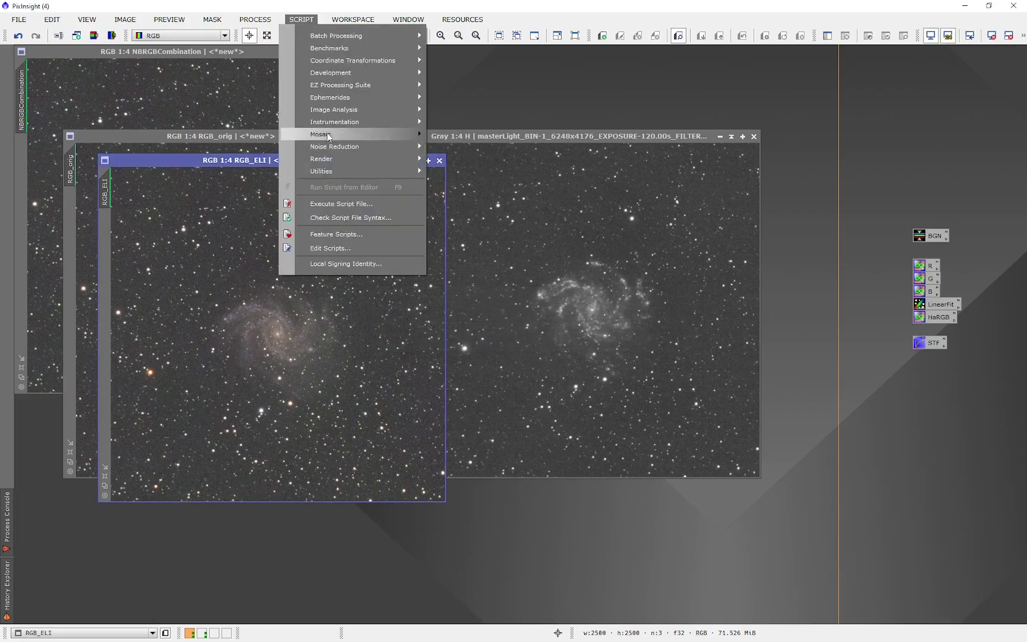
mouse_move(333, 173)
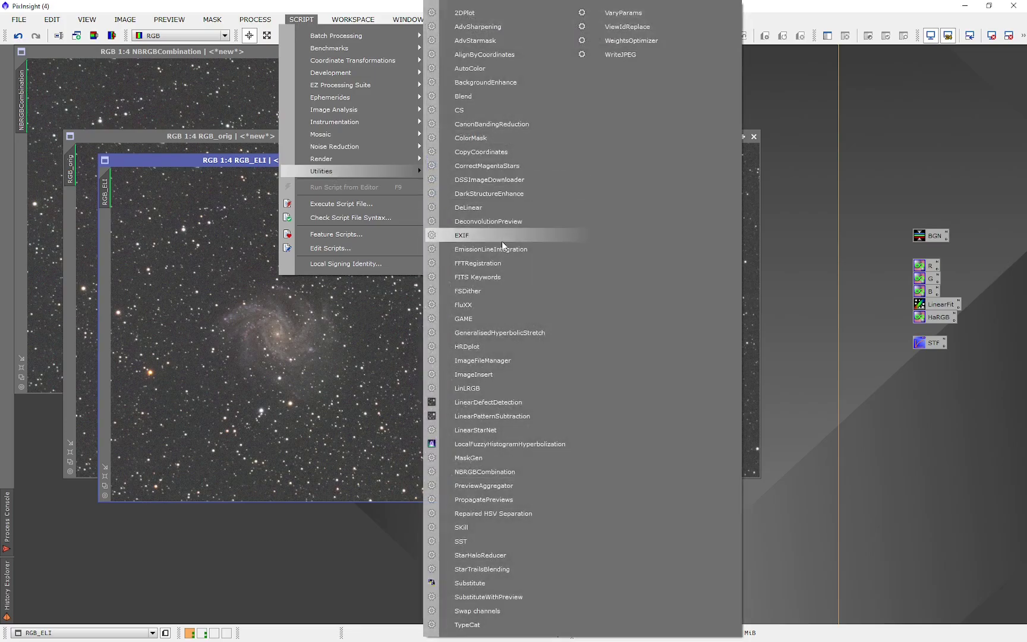
left_click(502, 248)
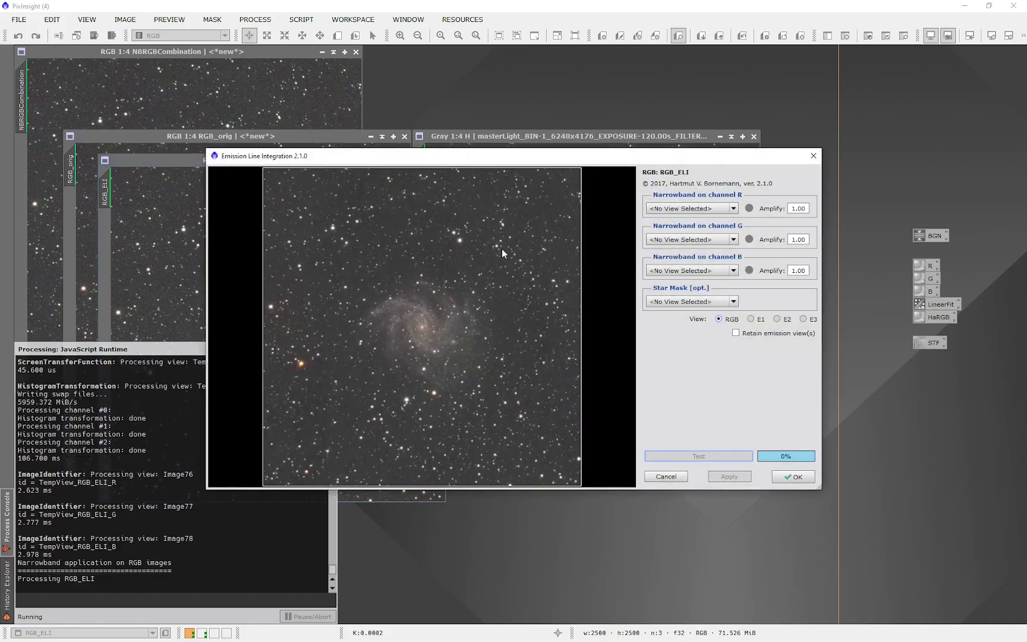
left_click(658, 214)
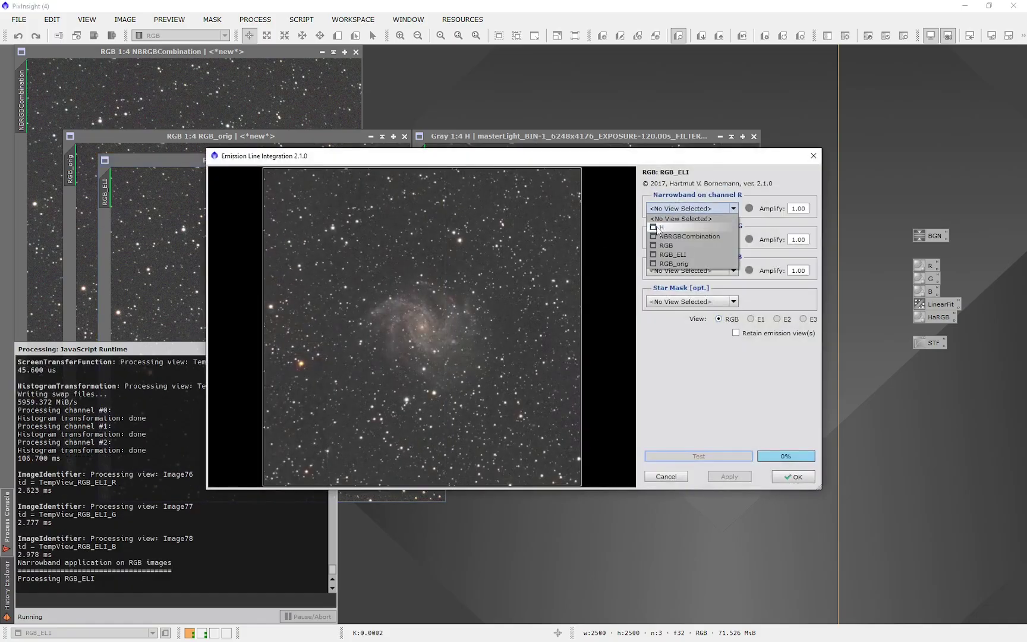
left_click(658, 230)
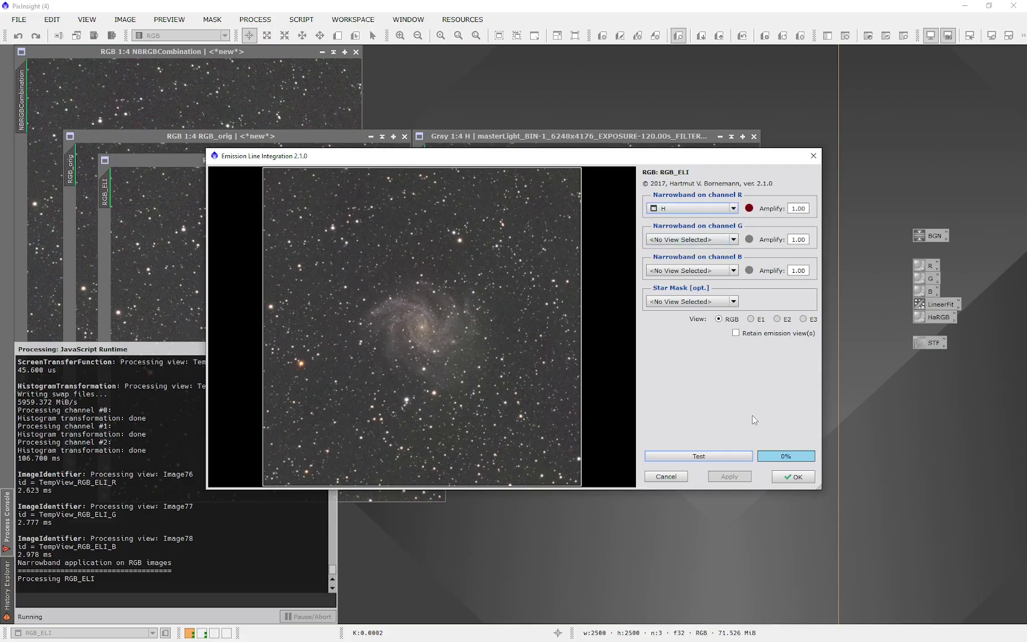
Step: Test the emission line integration, apply it to RGB_ELI and finish the script
left_click(692, 457)
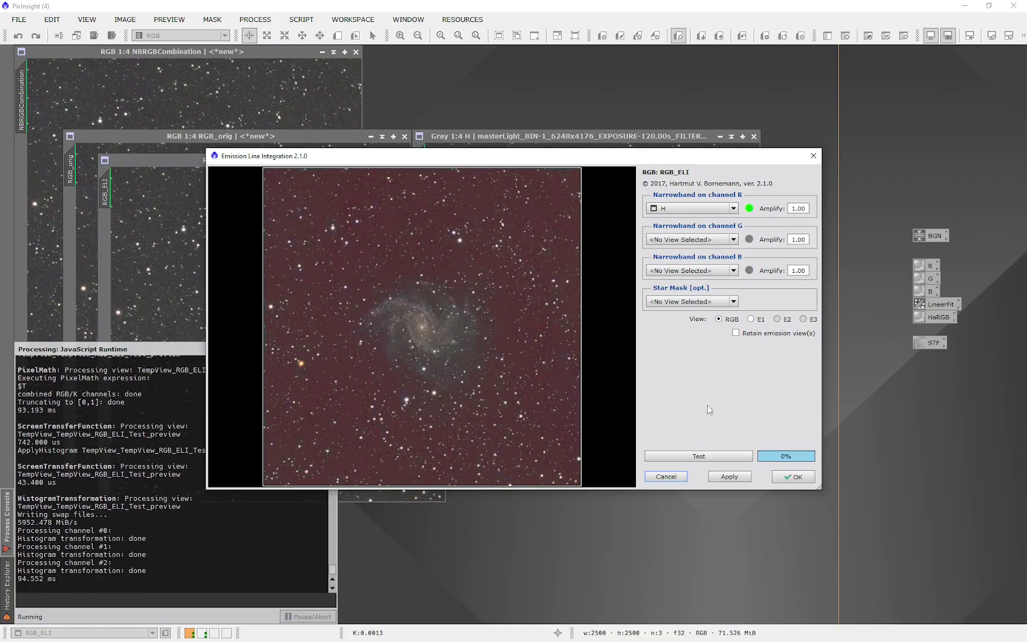
left_click(725, 477)
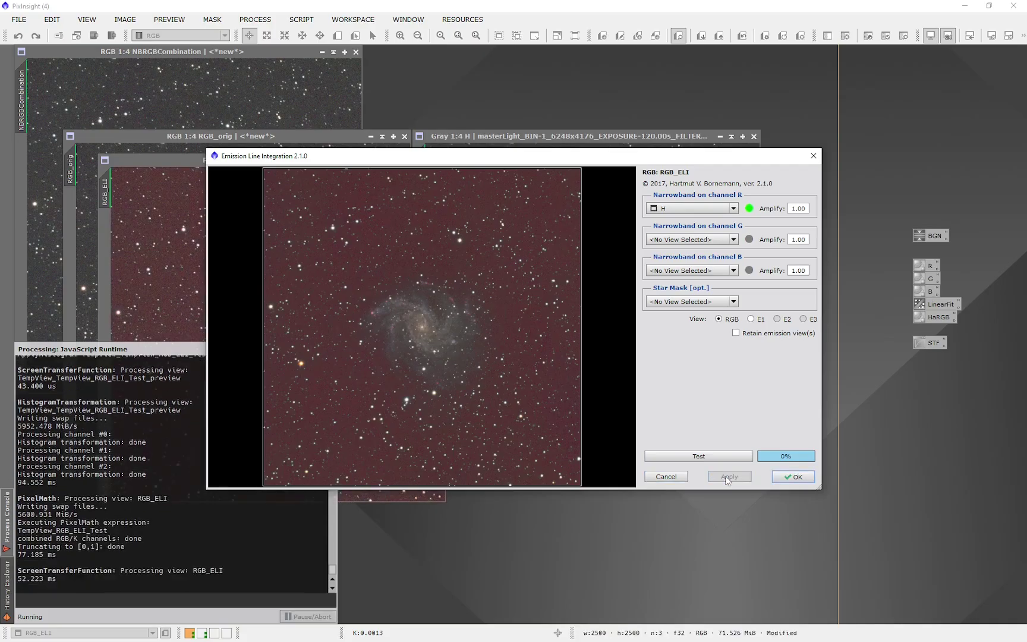
left_click(795, 478)
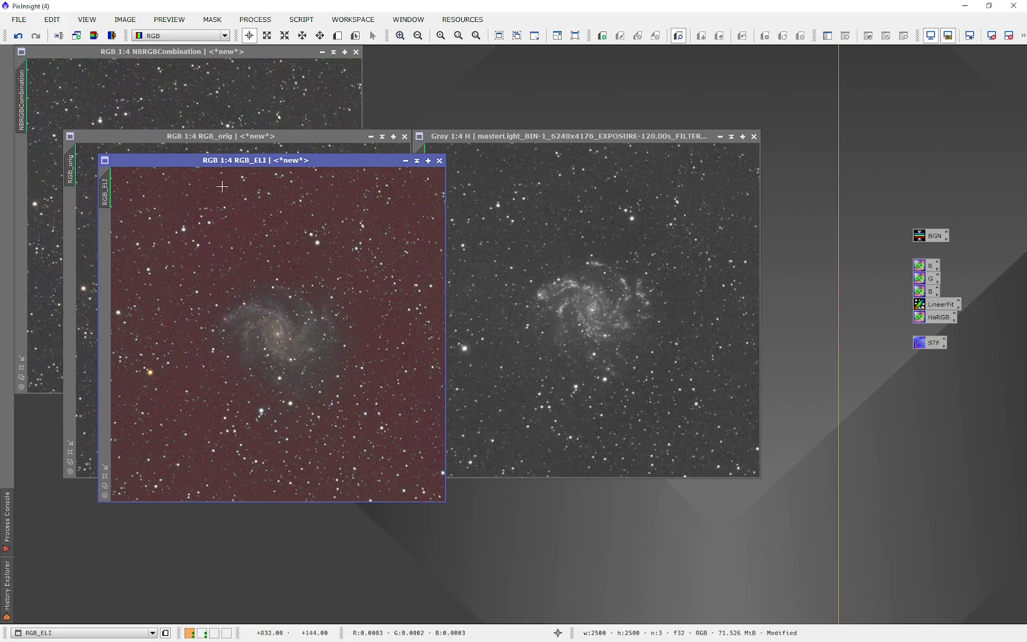
Step: Collapse the H image window and spread out RGB_ELI and RGB_orig so the galaxy shows in all three colour images
left_click(732, 137)
left_click_drag(358, 161, 727, 83)
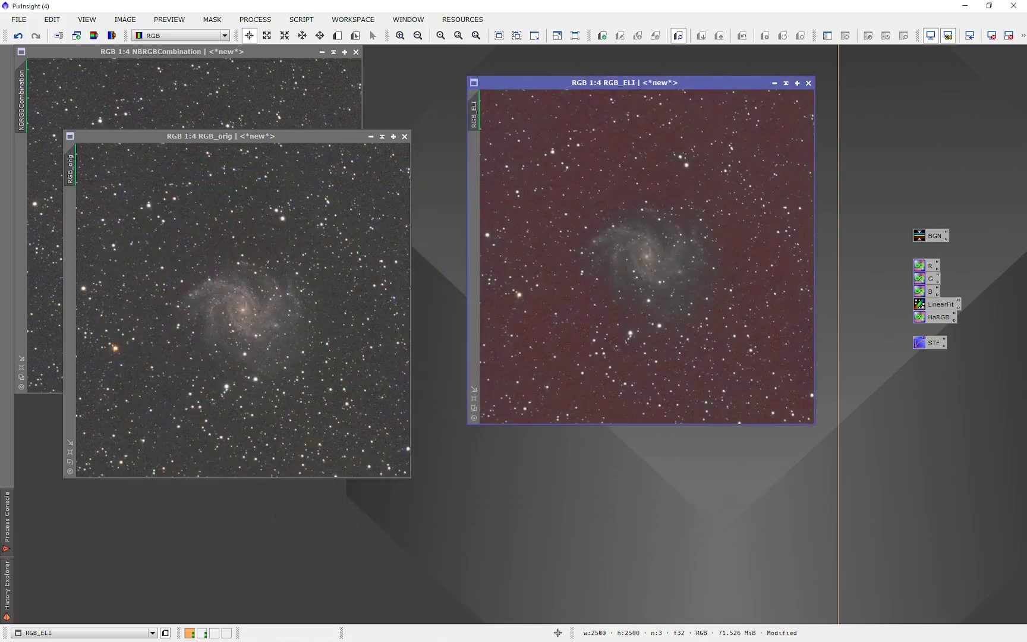
left_click_drag(331, 139, 459, 242)
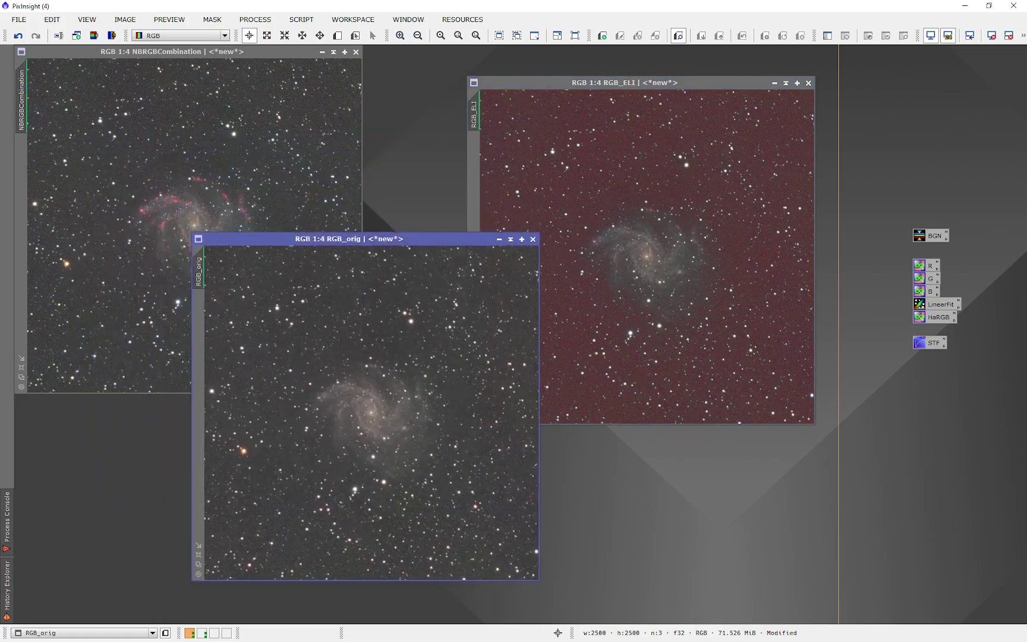
Step: Zoom RGB_orig to 1:1 on the galaxy core and match that view in RGB_ELI and NBRGBCombination for comparison
scroll(366, 416, "up", 3)
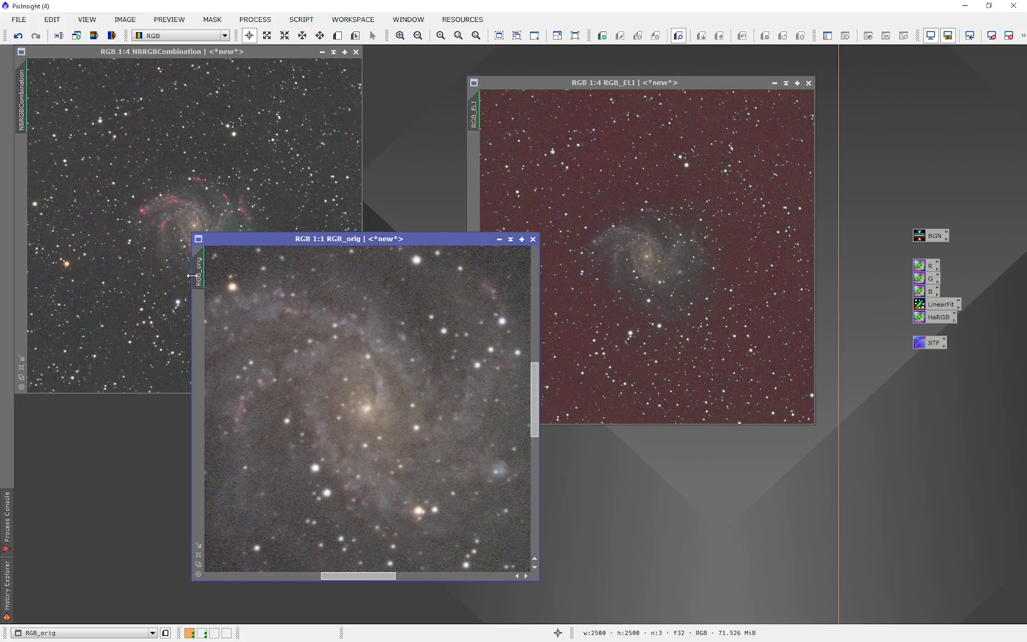
left_click_drag(199, 273, 474, 110)
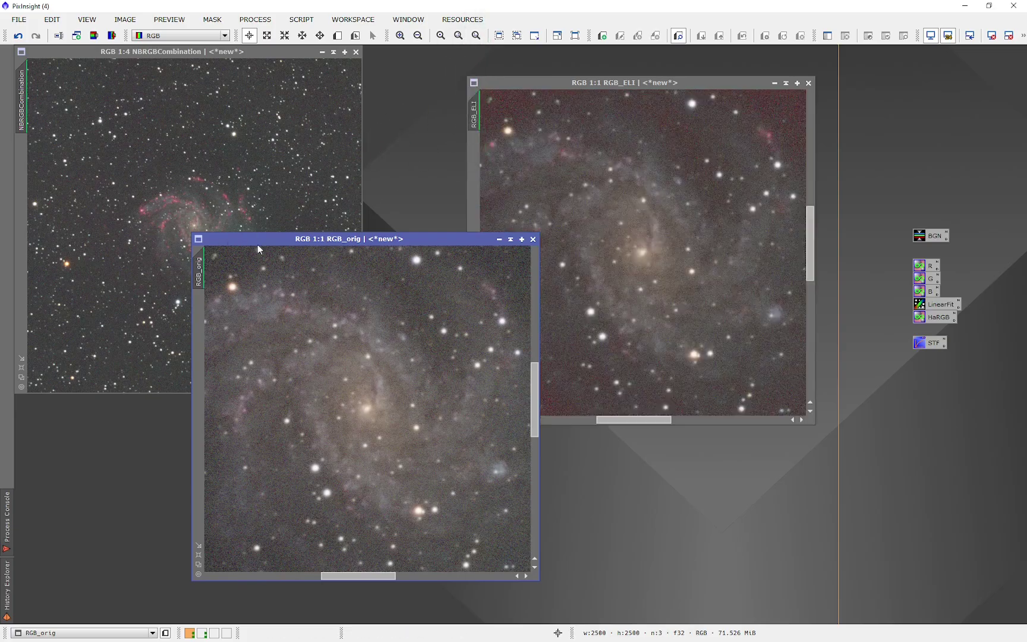
left_click_drag(196, 273, 22, 98)
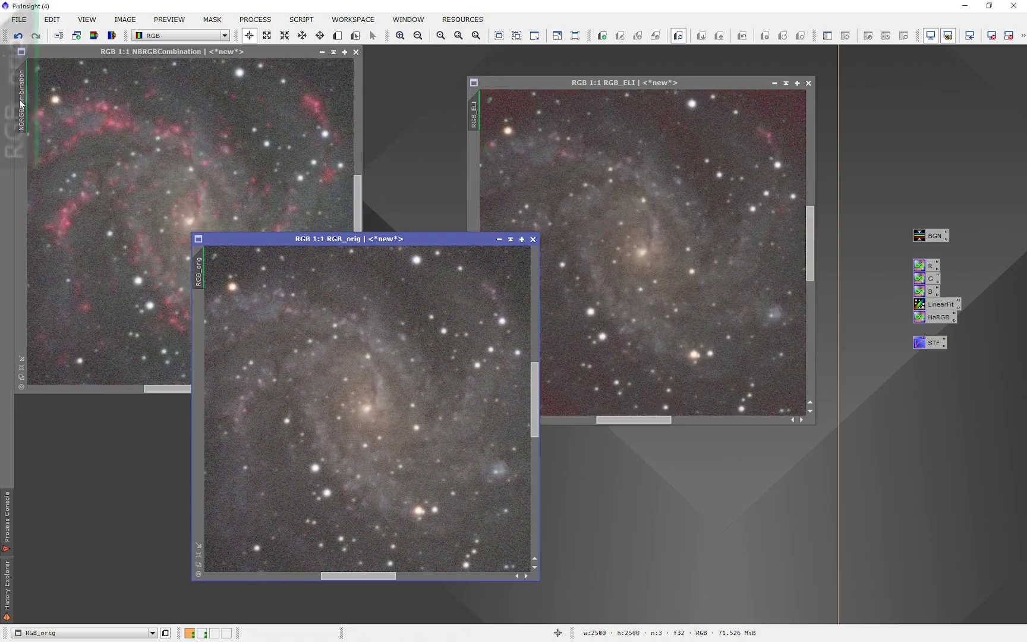
Step: Auto-stretch RGB_orig and NBRGBCombination with ScreenTransferFunction, trying linked channels on NBRGBCombination before returning it to an unlinked stretch
left_click_drag(358, 237, 422, 250)
double_click(926, 344)
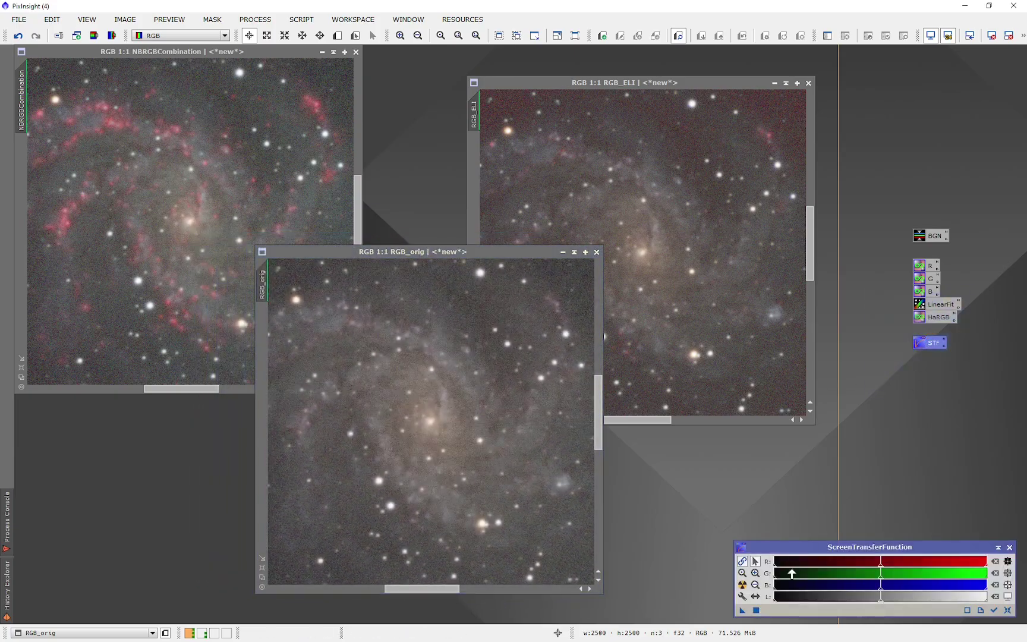
left_click(743, 585)
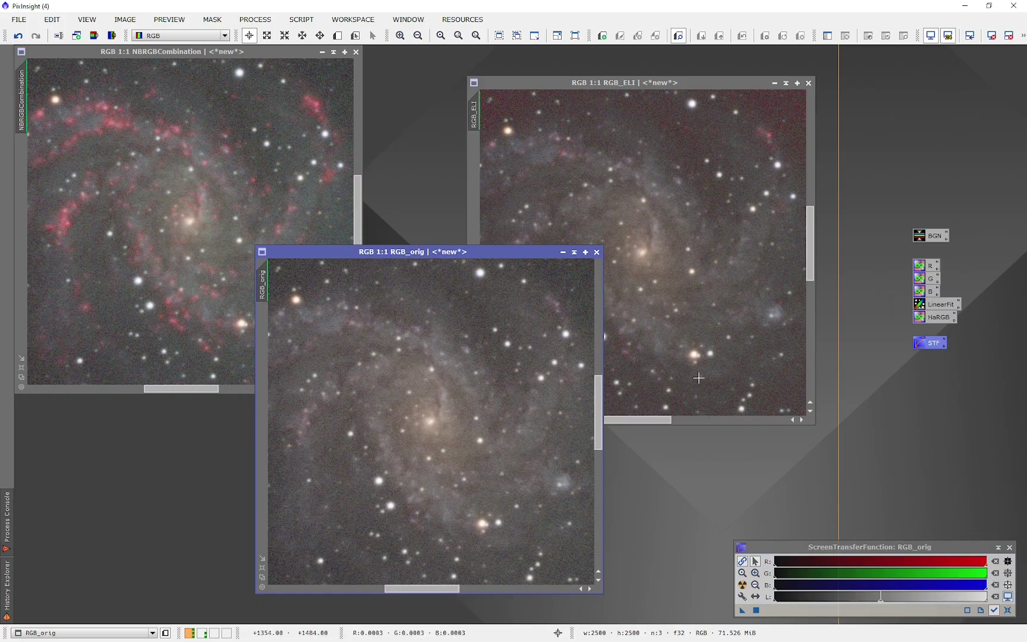
key("ctrl+Tab")
left_click(743, 584)
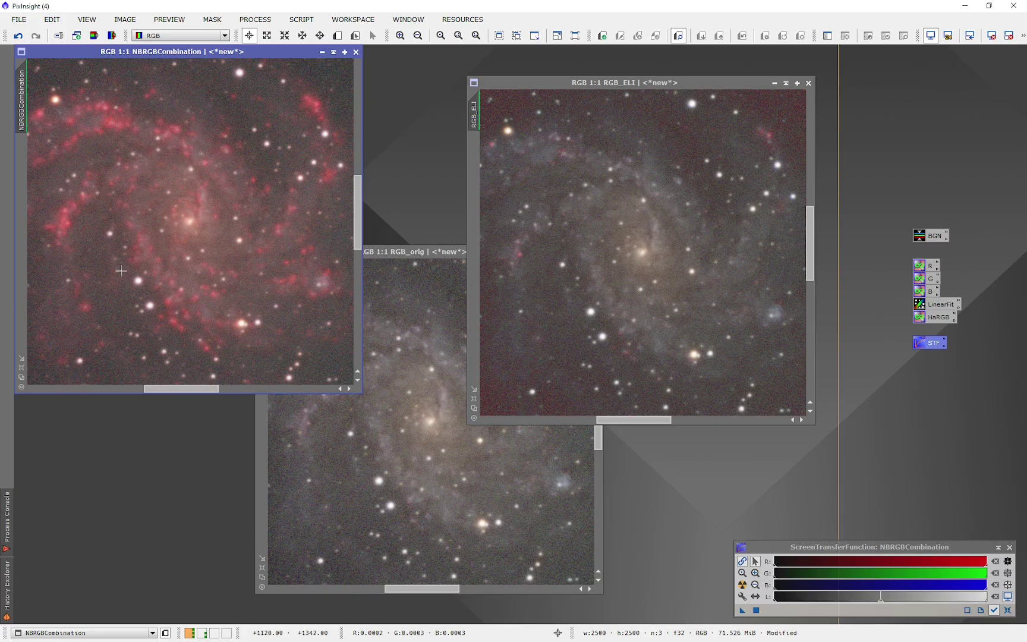
left_click(742, 584)
Step: Compare the galaxy colour in RGB_ELI with NBRGBCombination and RGB_orig, and inspect the RGB_ELI background away from the galaxy
left_click(679, 284)
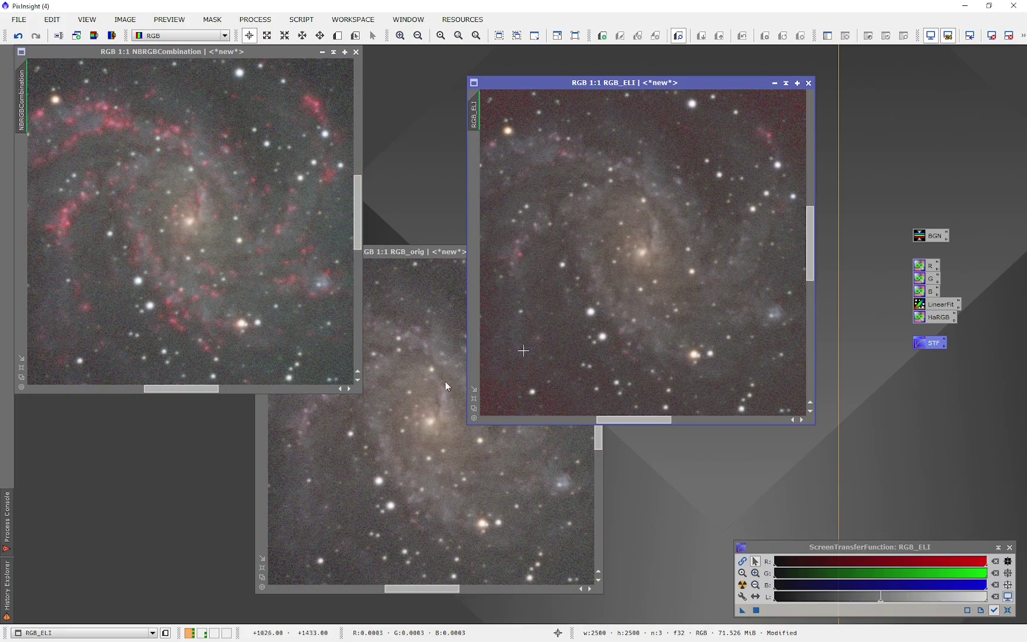
left_click(200, 262)
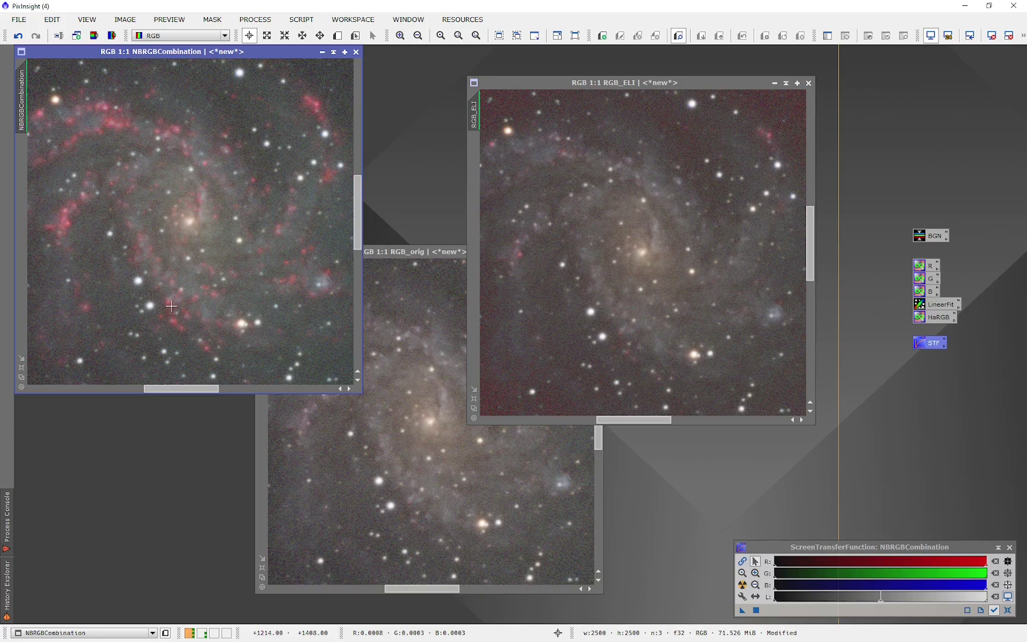
left_click(542, 367)
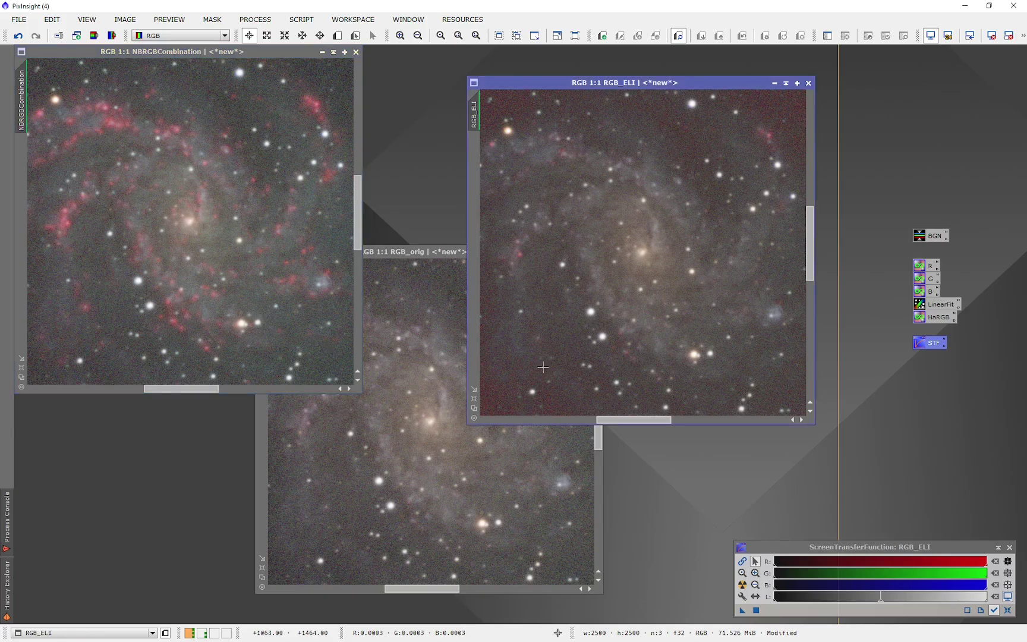
left_click_drag(530, 378, 776, 125)
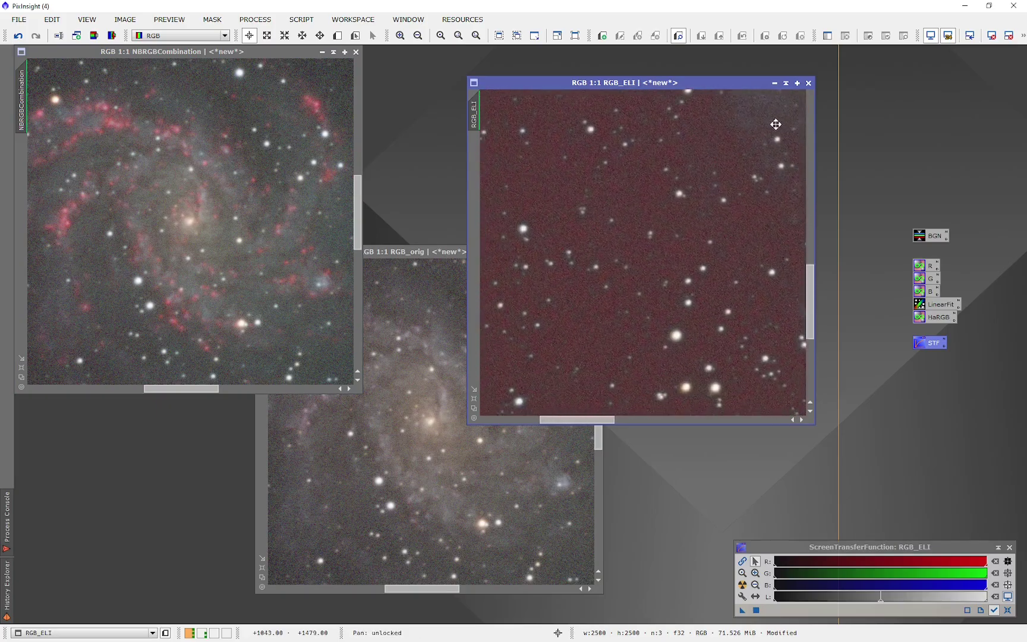
left_click_drag(653, 280, 728, 205)
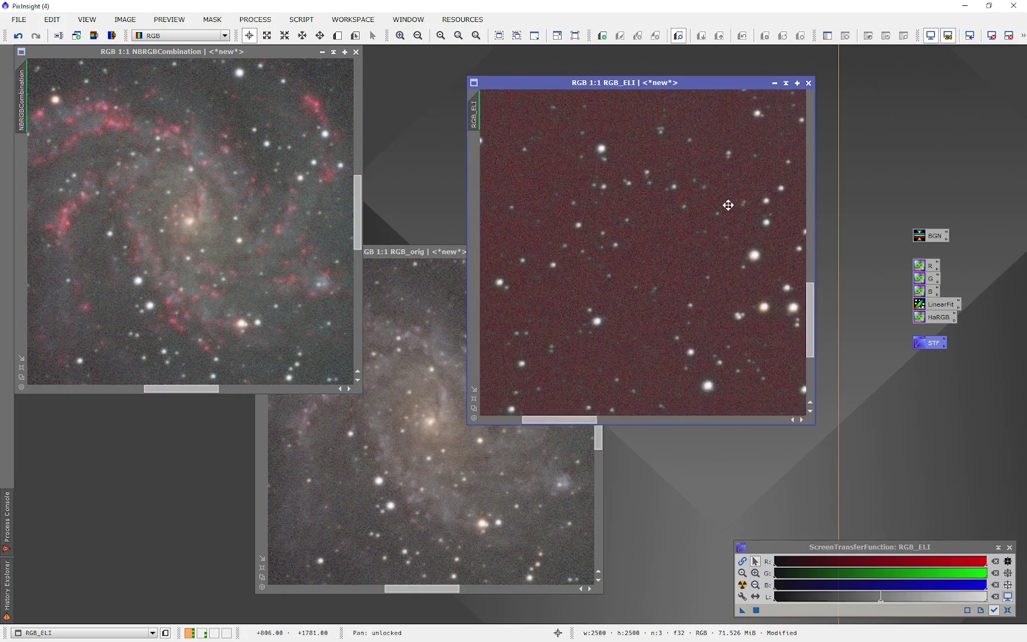
left_click(419, 473)
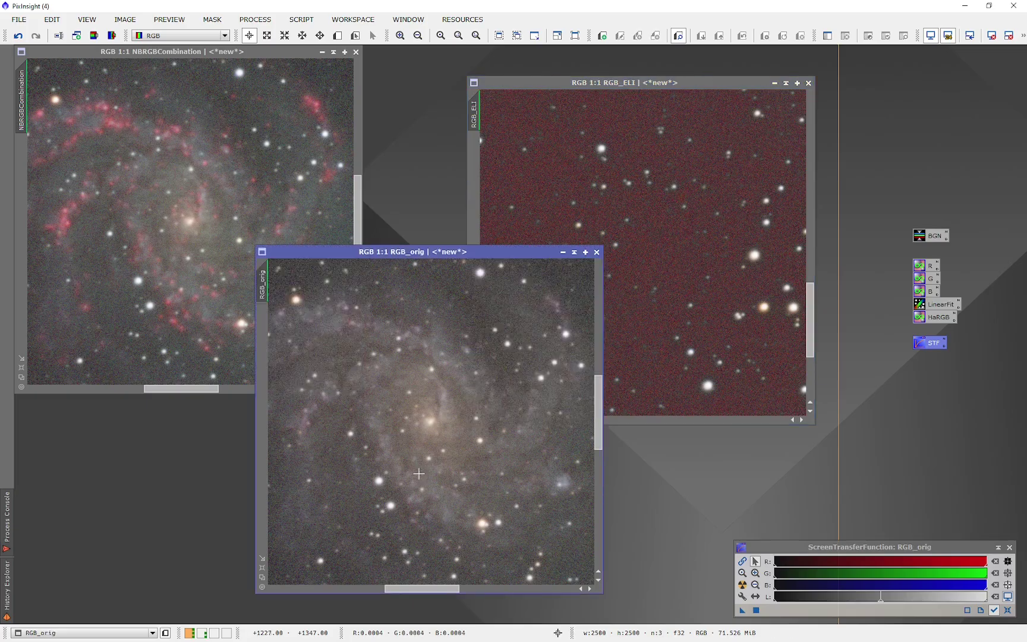
scroll(419, 473, "down", 2)
scroll(424, 472, "up", 2)
Step: With RGB_ELI and NBRGBCombination collapsed, extract the R, G and B channels of RGB_orig as separate images and auto-stretch R
left_click(786, 83)
left_click(334, 52)
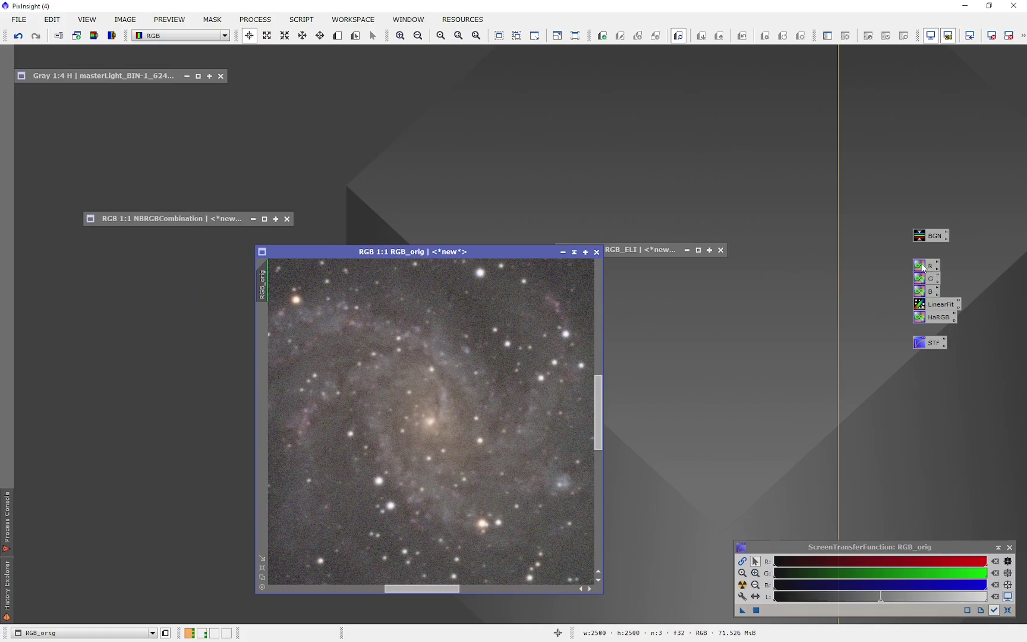
left_click_drag(924, 255, 393, 356)
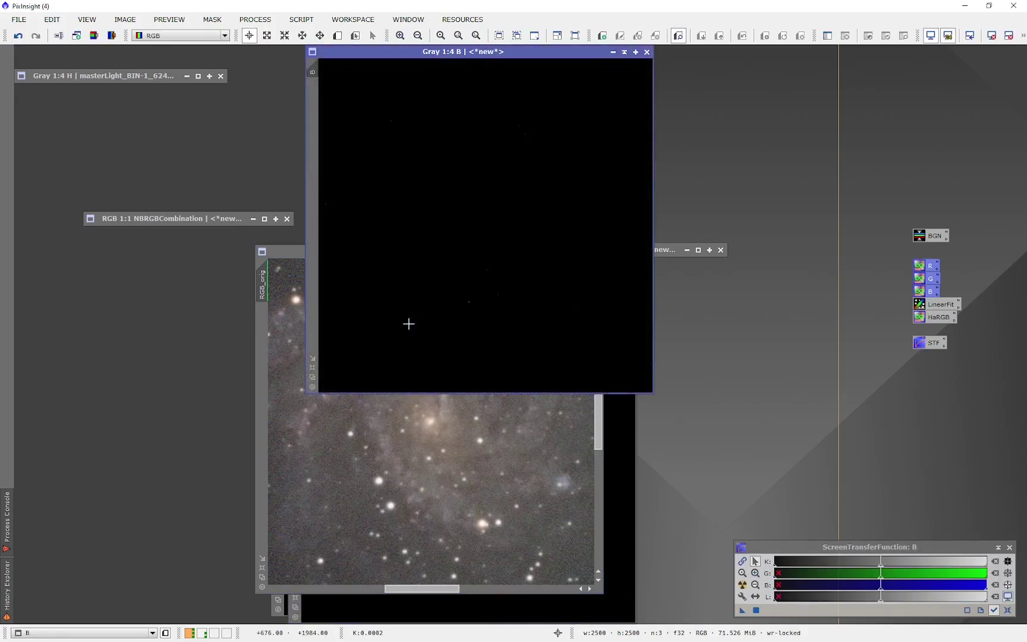
left_click_drag(291, 254, 54, 124)
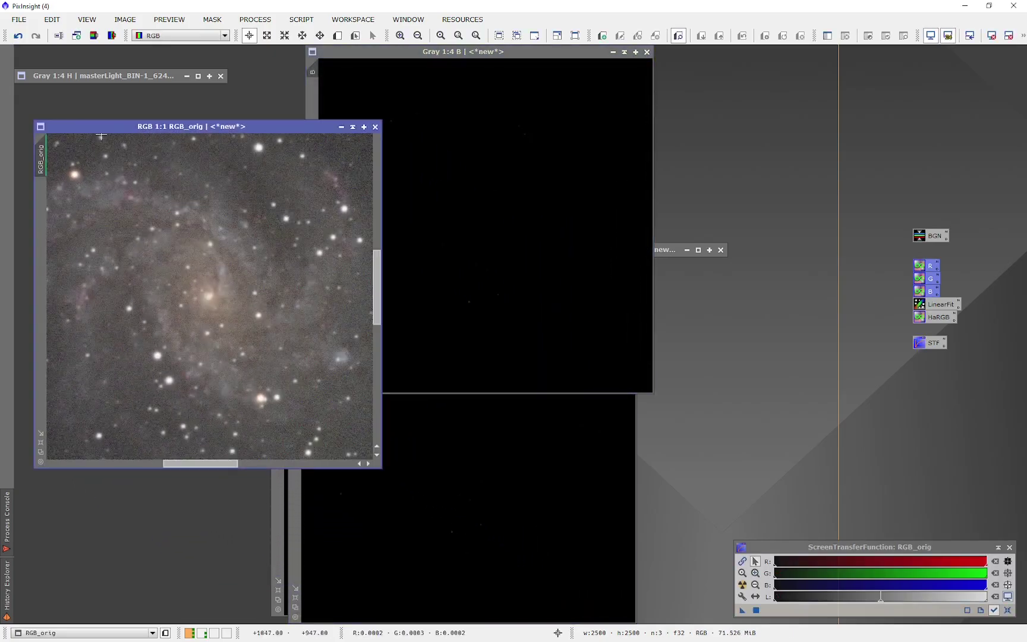
left_click(283, 558)
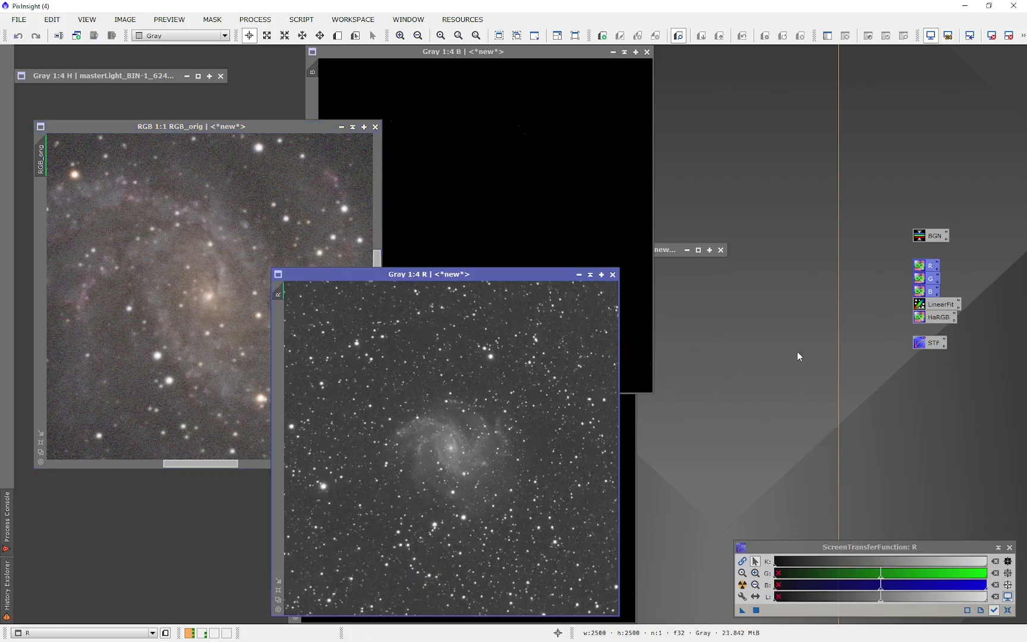
Step: Restore the H image, apply LinearFit to it with R as the reference image, and auto-stretch the fitted result
double_click(939, 306)
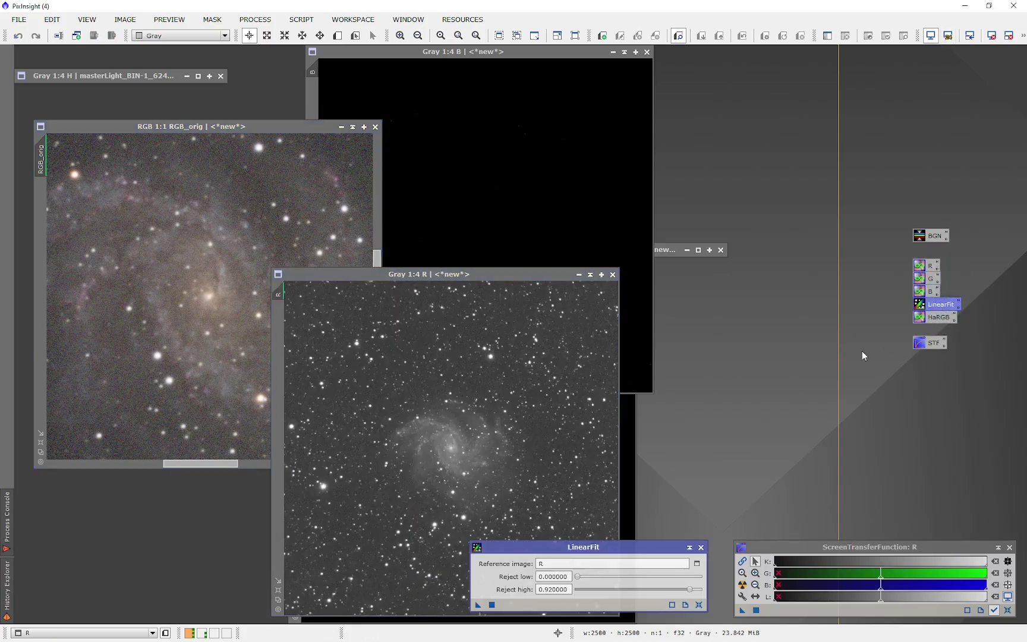
double_click(664, 254)
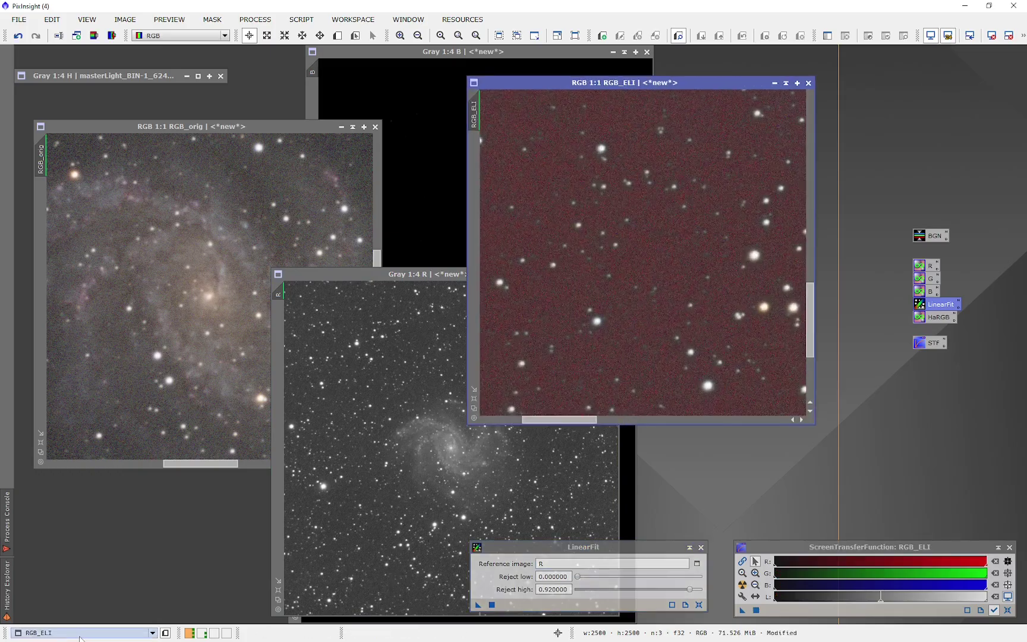
left_click(59, 632)
left_click(42, 540)
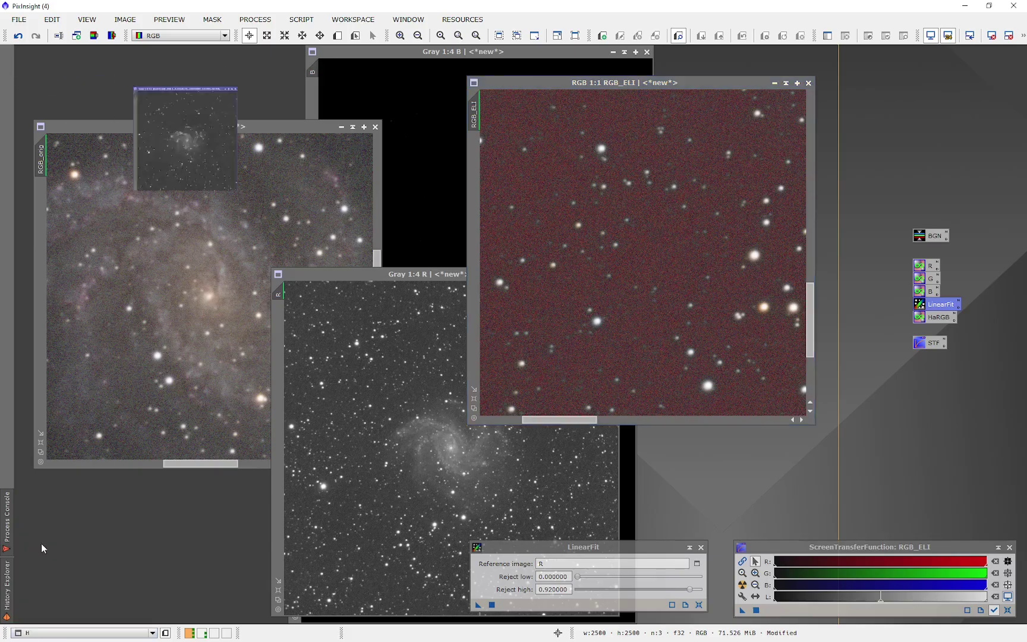
left_click_drag(478, 605, 592, 374)
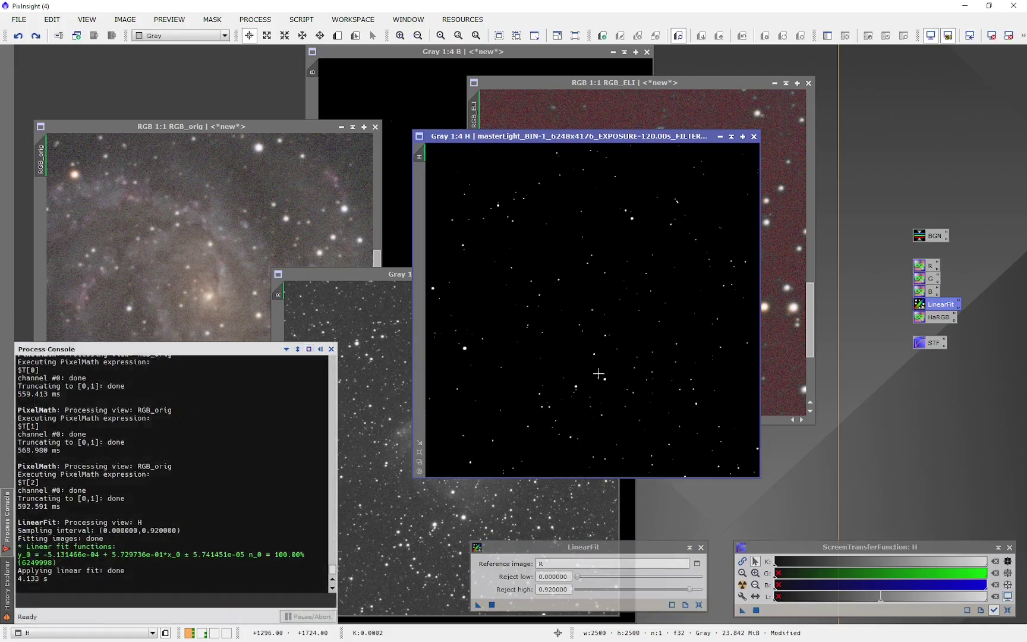
left_click(743, 587)
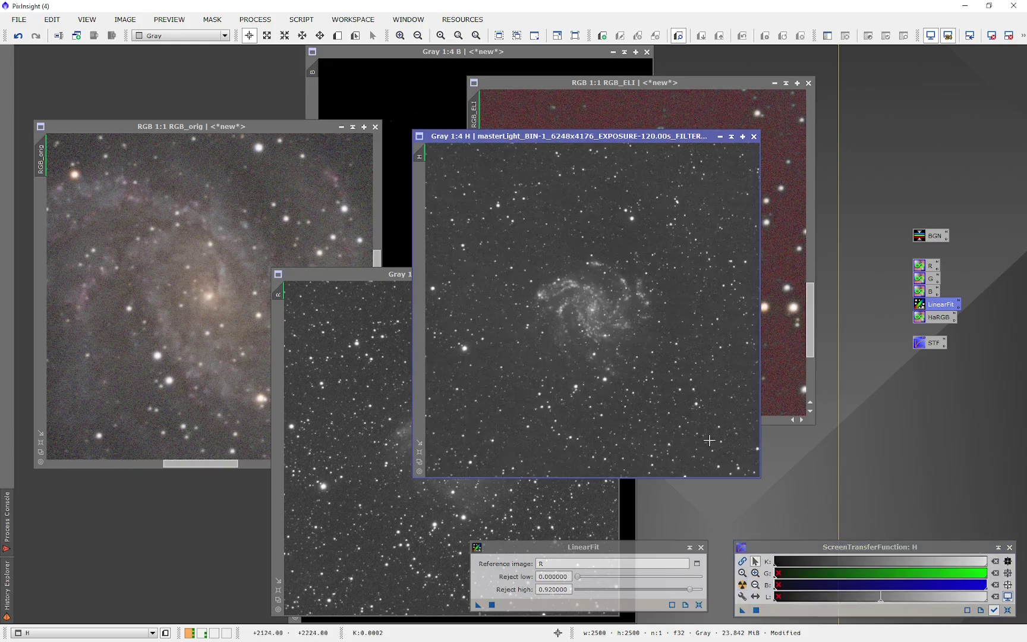
Step: Open the saved HaRGB PixelMath instance and examine its red-channel expression iif(H>mean(R),max(R,H),R) and the output image settings
double_click(922, 320)
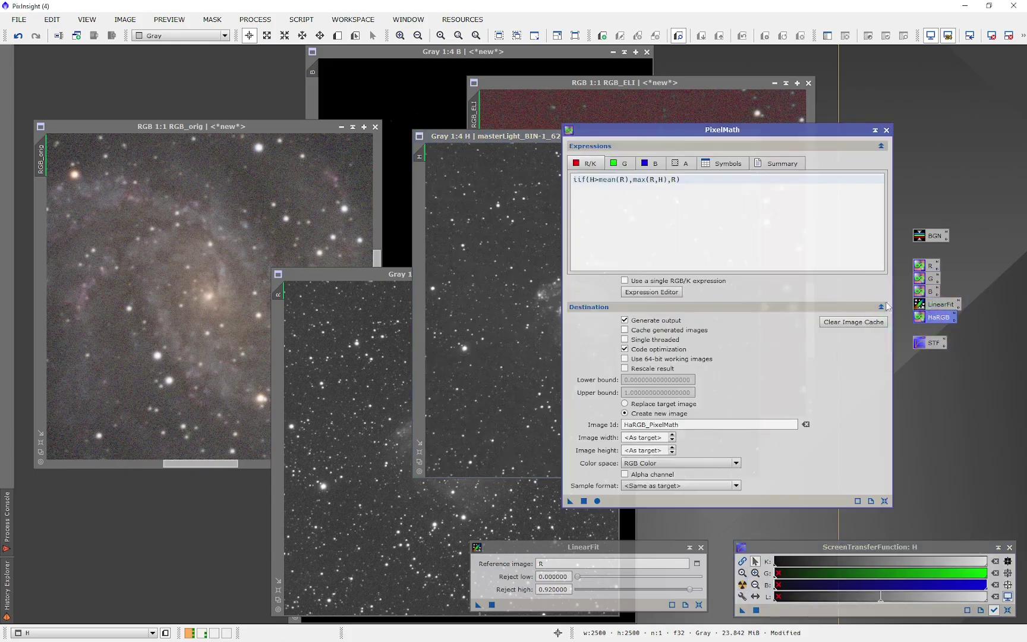
left_click(784, 247)
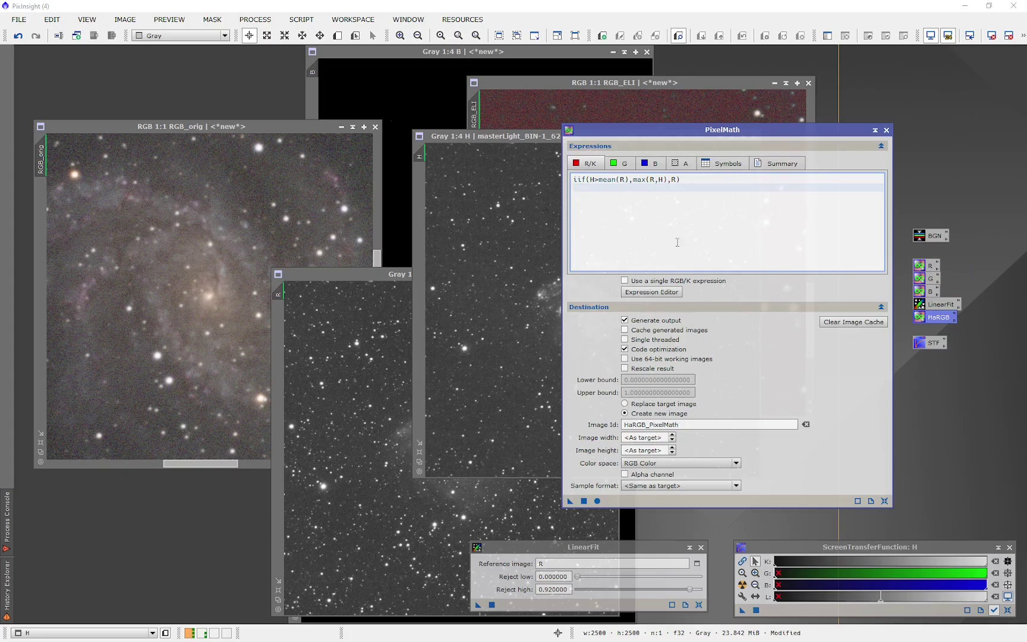
double_click(593, 180)
left_click(598, 180)
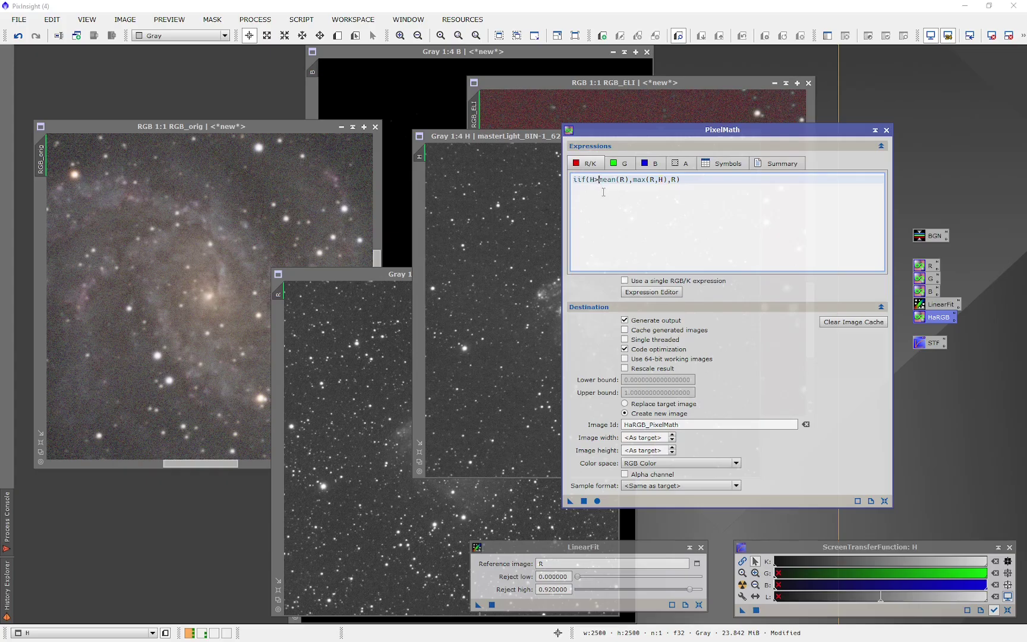
left_click(630, 179, "shift")
left_click(633, 179)
left_click(667, 179, "shift")
left_click_drag(675, 181, 668, 180)
left_click(658, 206)
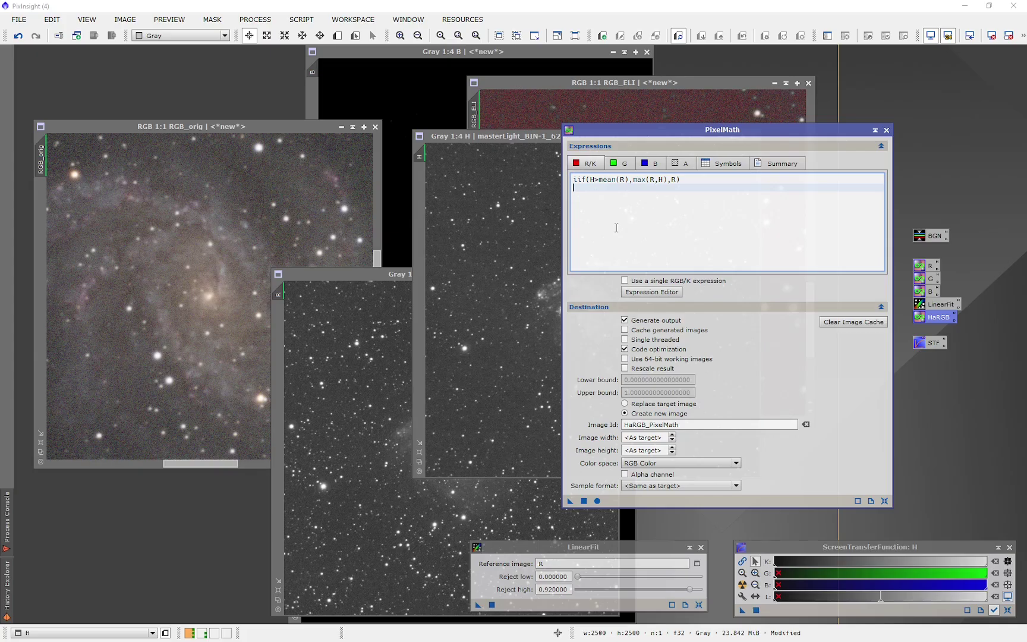
left_click(636, 424)
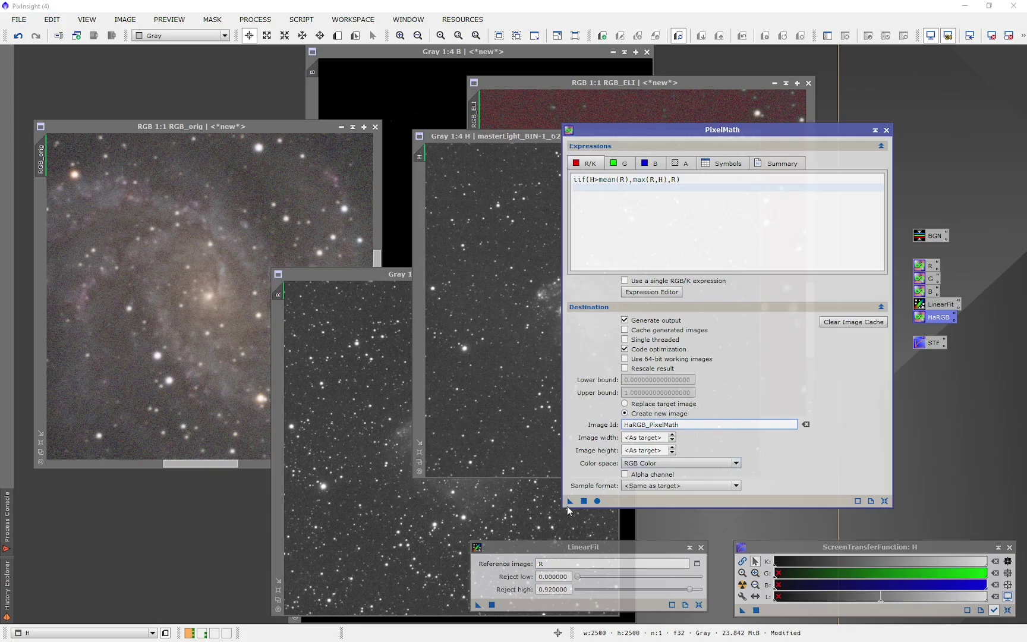
Step: Run PixelMath to create the RGB image HaRGB_PixelMath, and stack RGB_orig exactly over it with the same 1:1 view of the galaxy
left_click_drag(569, 501, 464, 308)
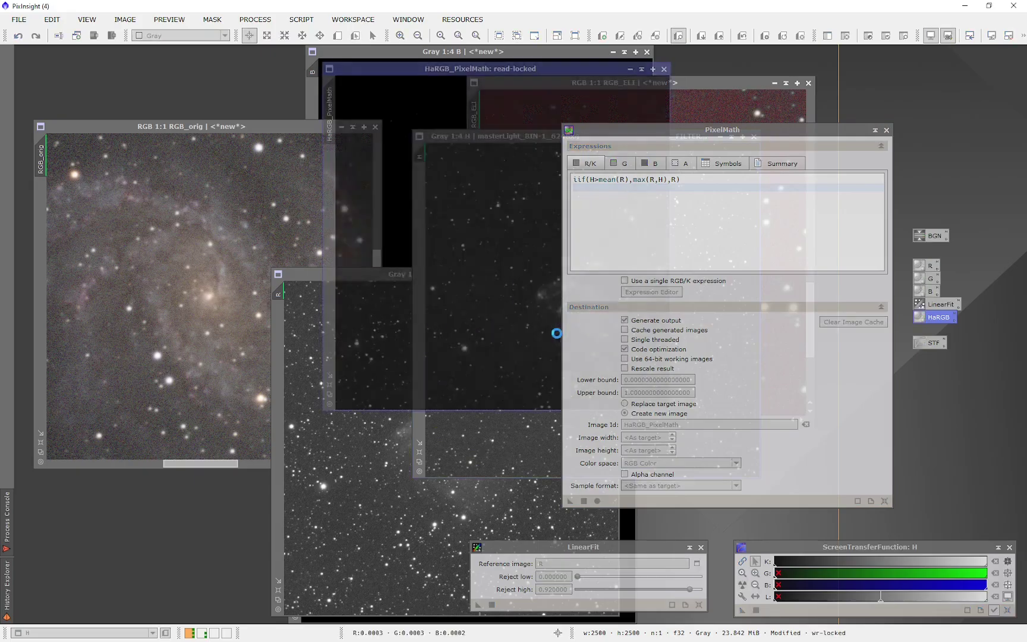
left_click_drag(478, 71, 264, 188)
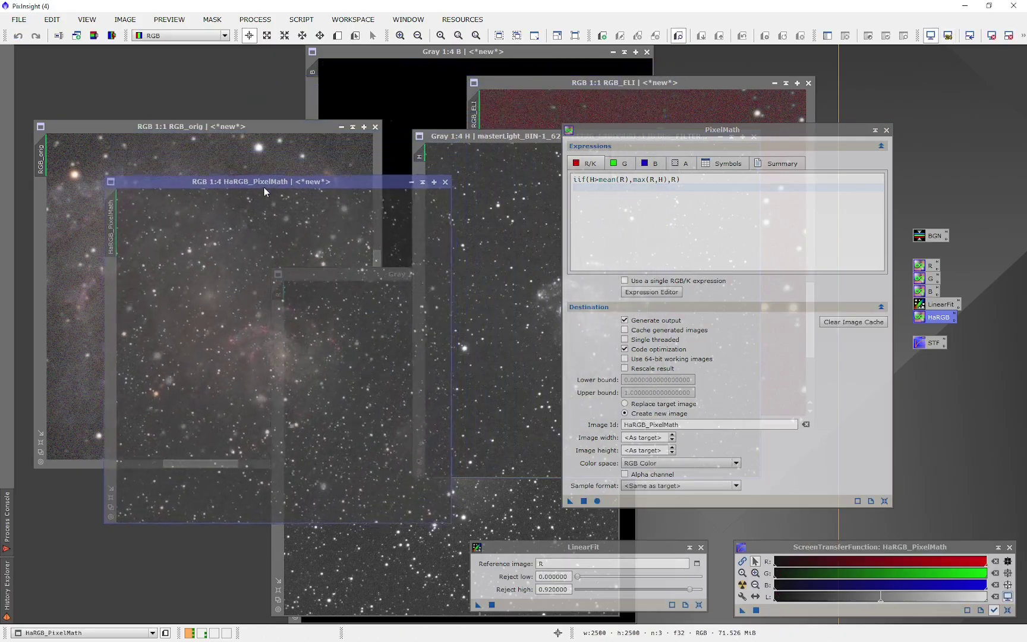
left_click(104, 131)
left_click_drag(104, 130, 279, 96)
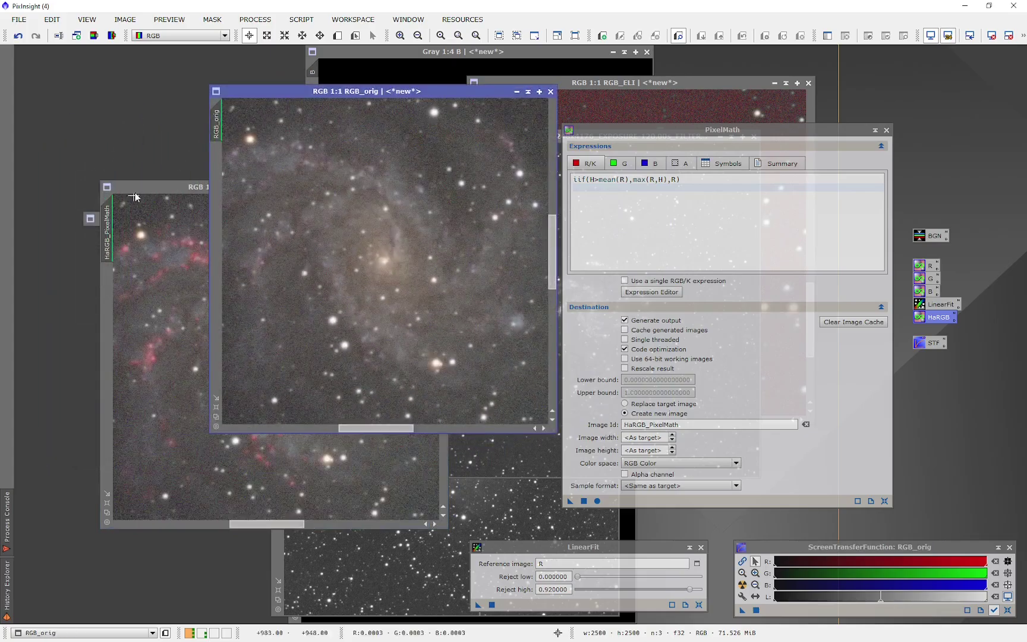
left_click_drag(163, 189, 145, 181)
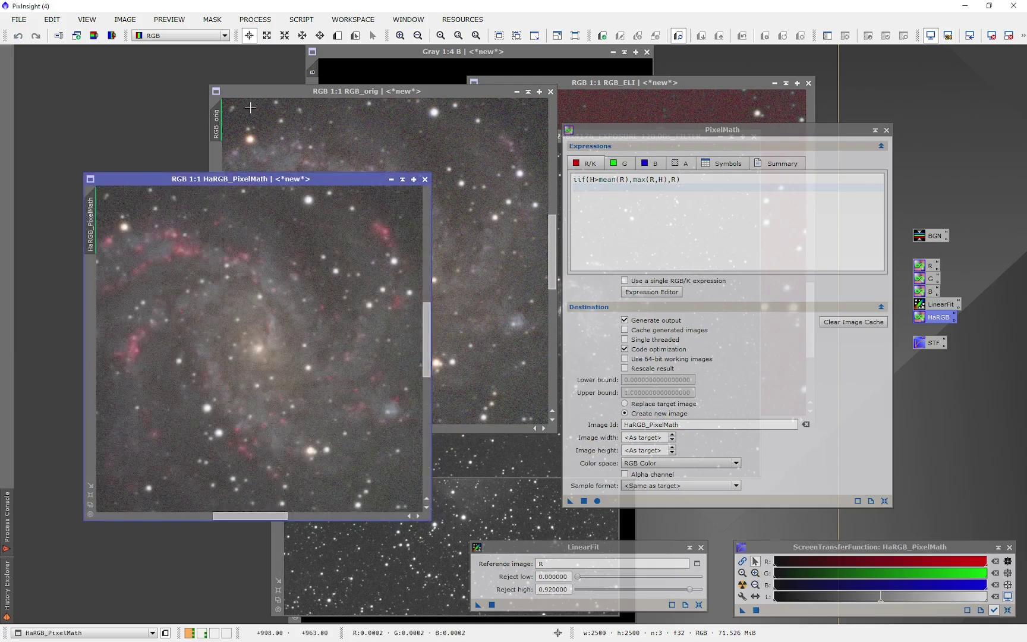
left_click_drag(246, 92, 119, 183)
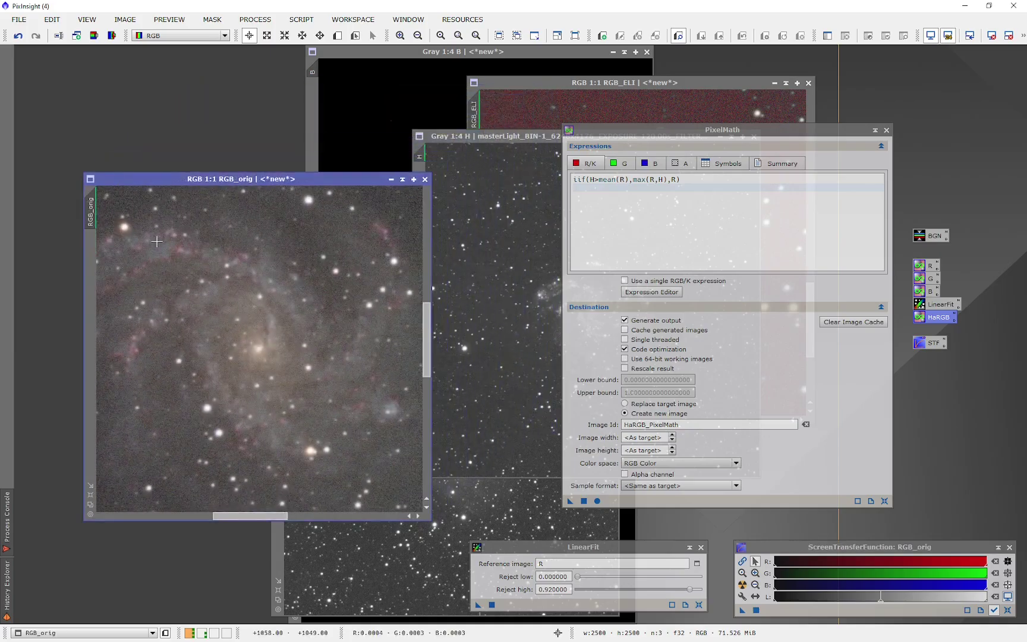
Step: Compare HaRGB_PixelMath with RGB_orig by switching repeatedly between the stacked windows, and view the whole HaRGB_PixelMath image at 1:4
key("ctrl+Tab")
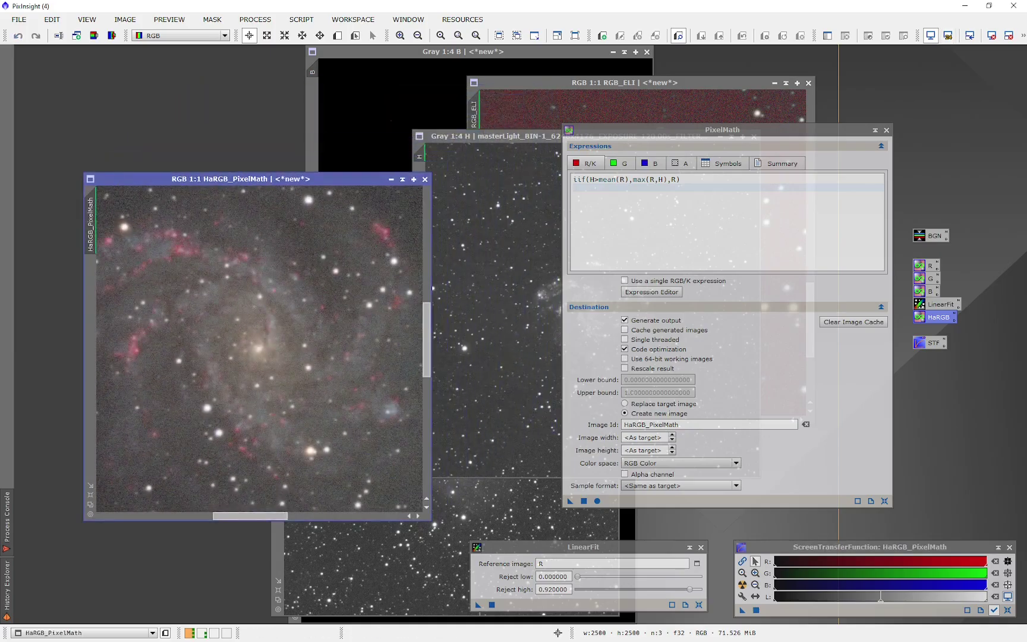
key("ctrl+Tab")
key("ctrl+Tab")
key("ctrl+Tab")
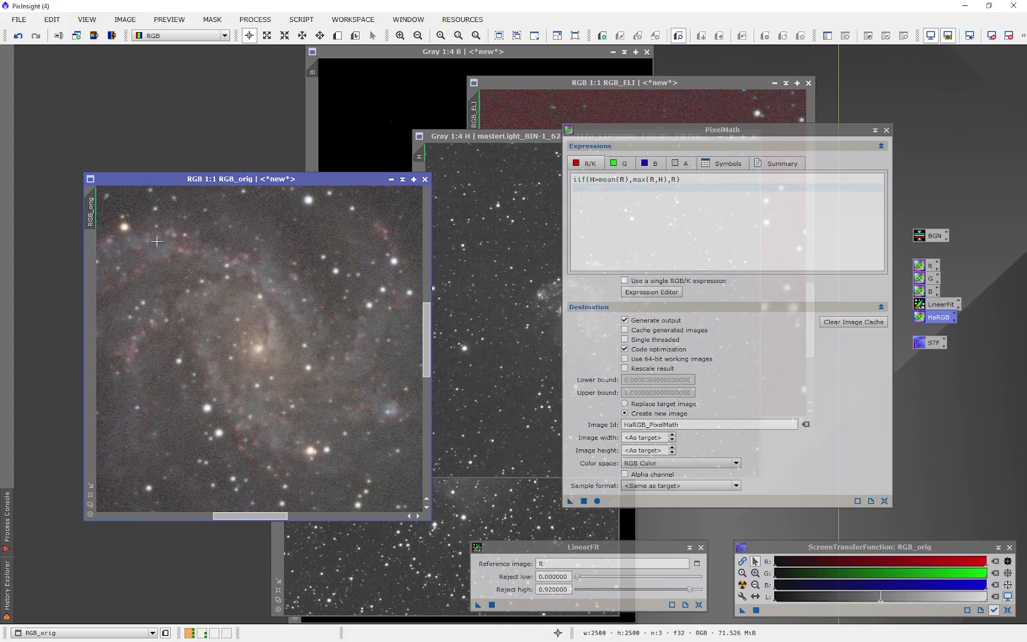
key("ctrl+Tab")
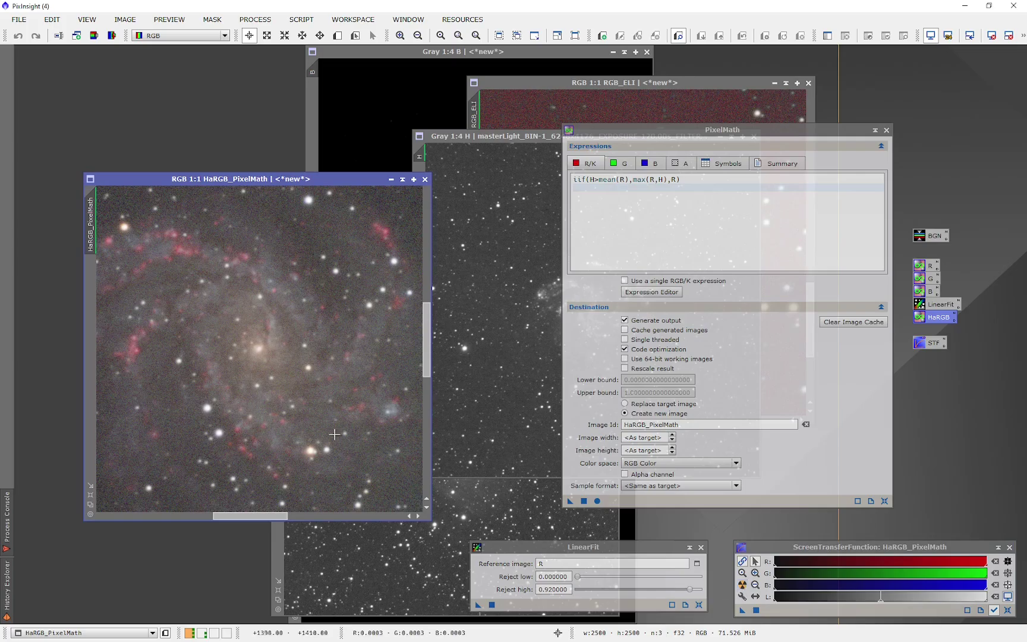
key("ctrl+Tab")
key("ctrl+Tab")
key("ctrl+Tab")
key("ctrl+Tab")
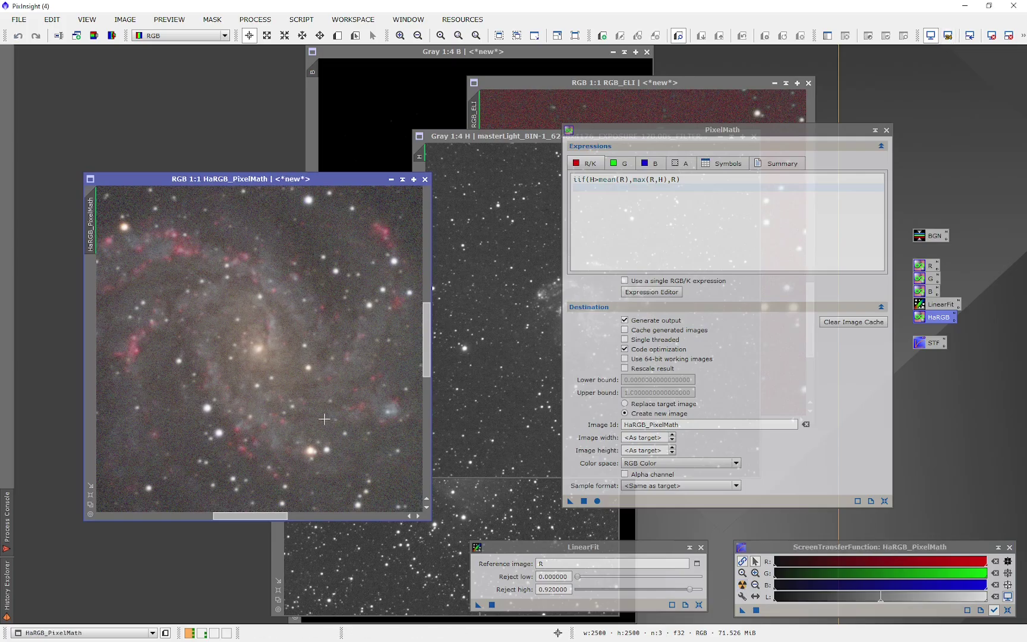
key("ctrl+Tab")
key("ctrl+Tab")
key("ctrl+Tab")
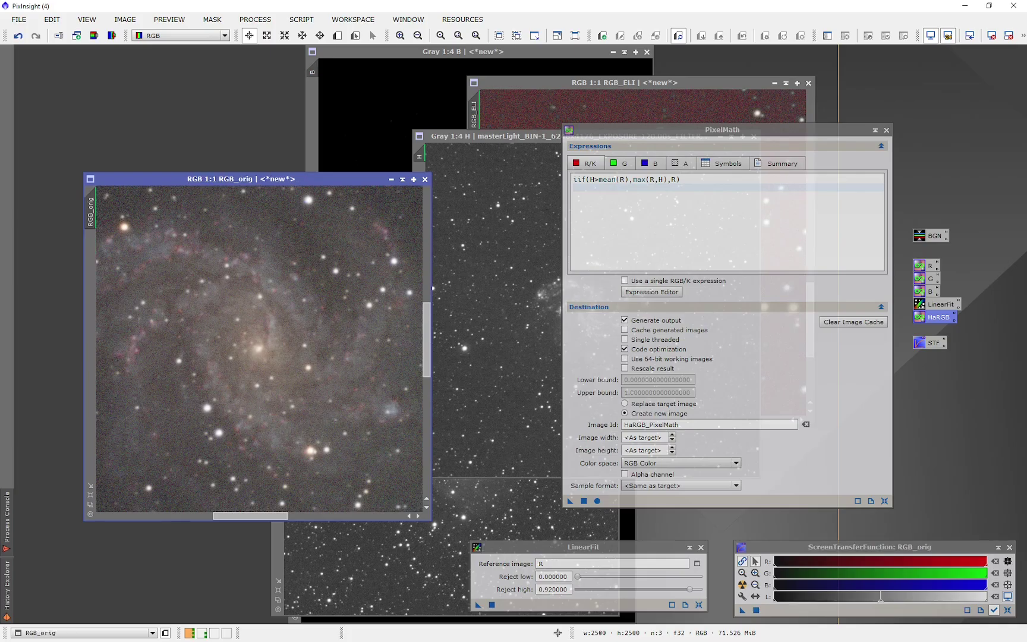
key("ctrl+Tab")
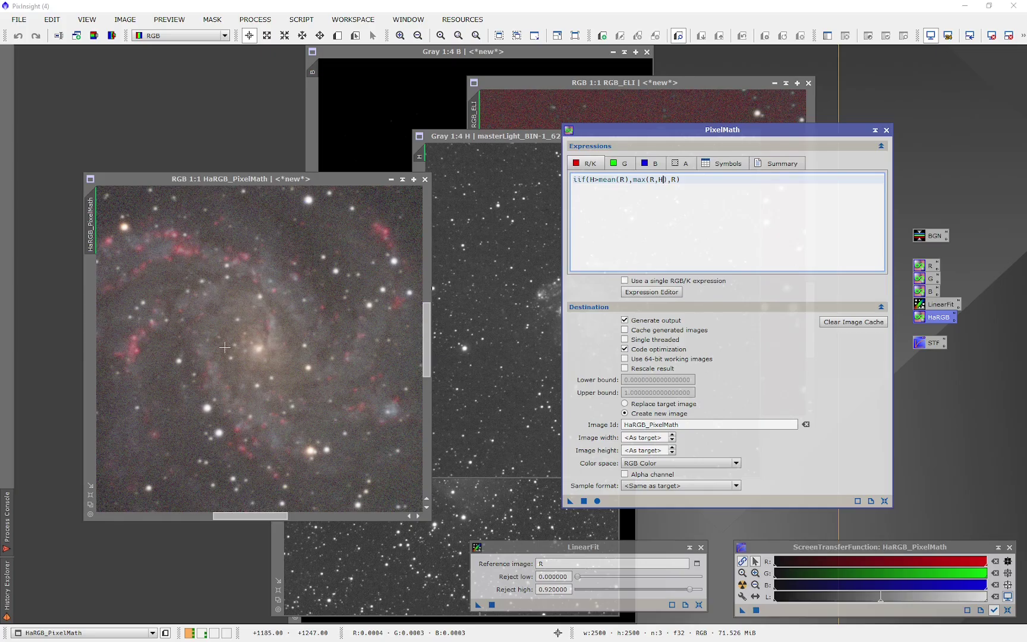
left_click(235, 295)
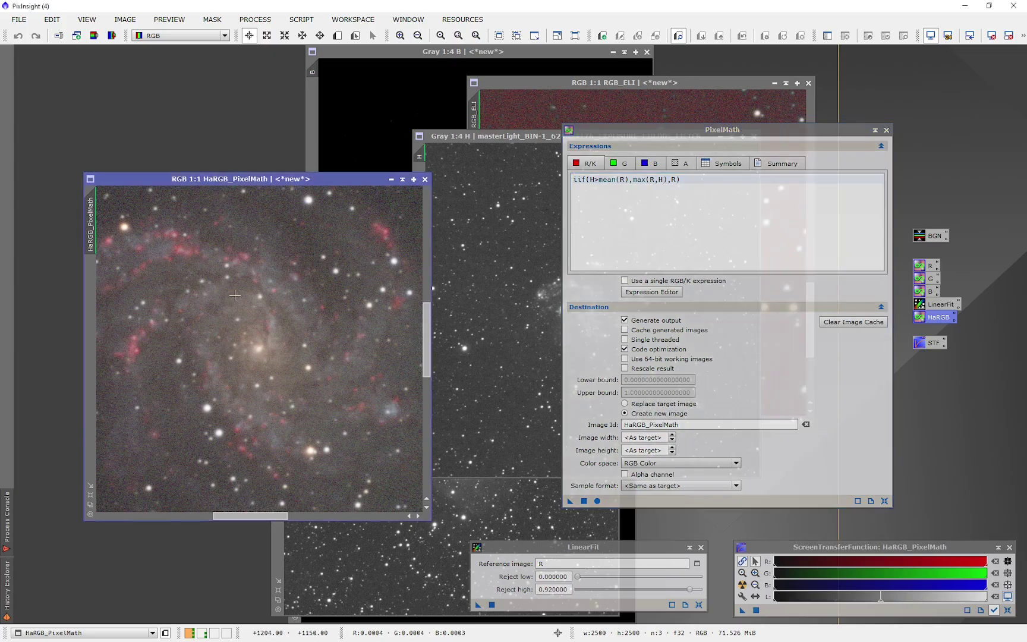
scroll(238, 309, "down", 3)
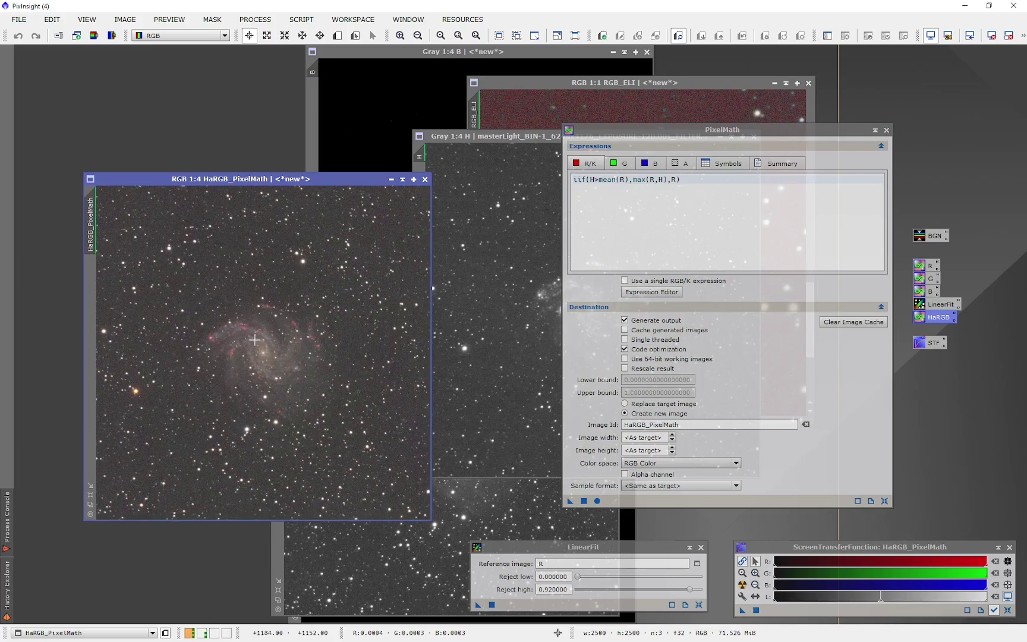